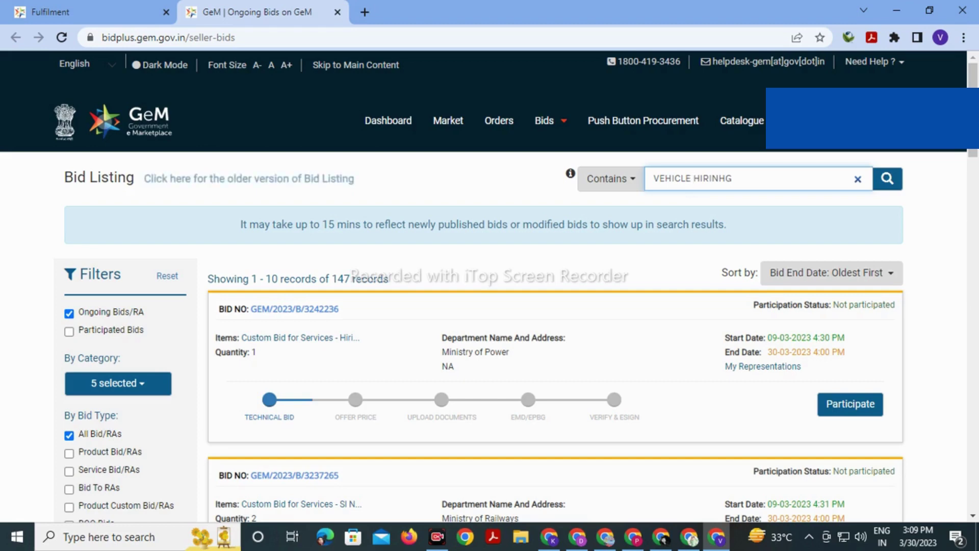
Start participating in the Ministry of Railways Stores Department vehicle bid that ends on 30-03-2023 at 5:00 PM
click(693, 178)
scroll(489, 285, down, 3)
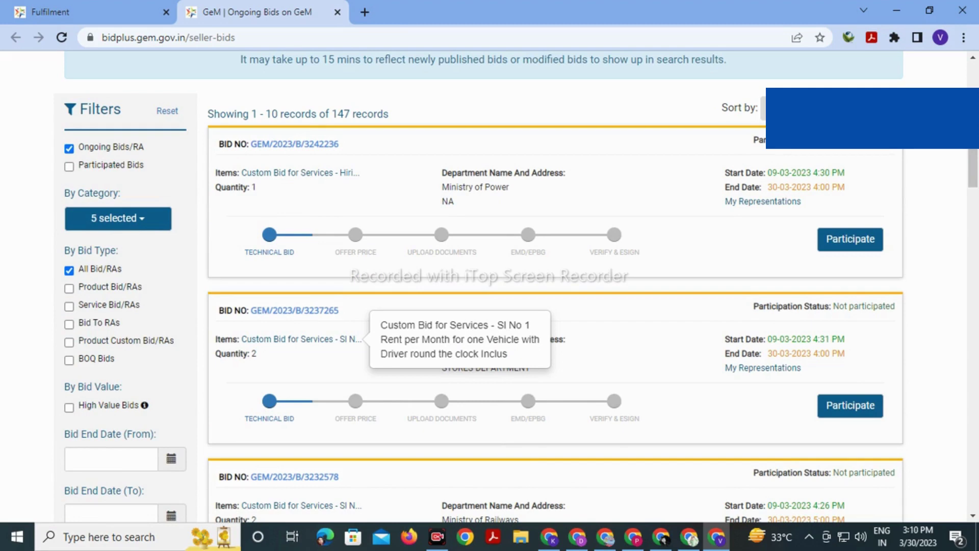
scroll(510, 286, down, 3)
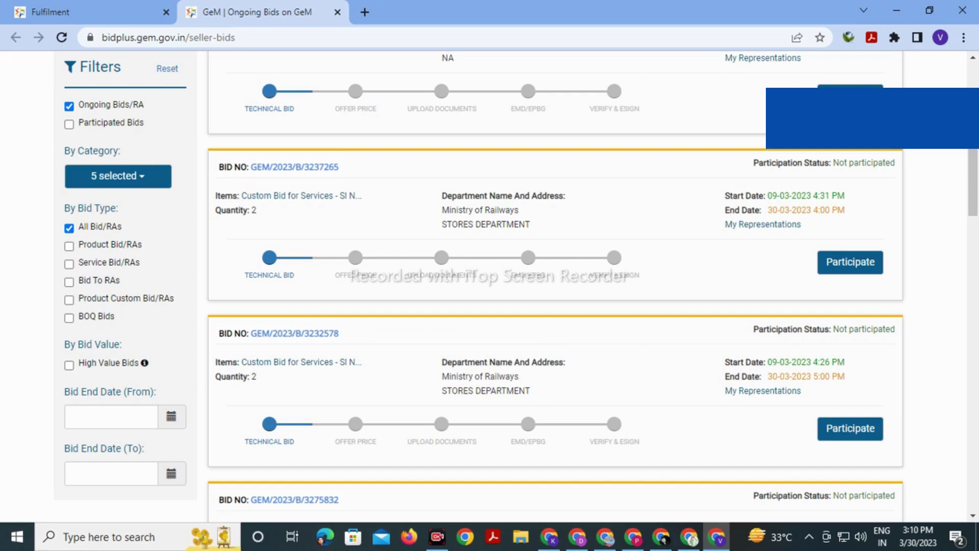
scroll(591, 286, up, 6)
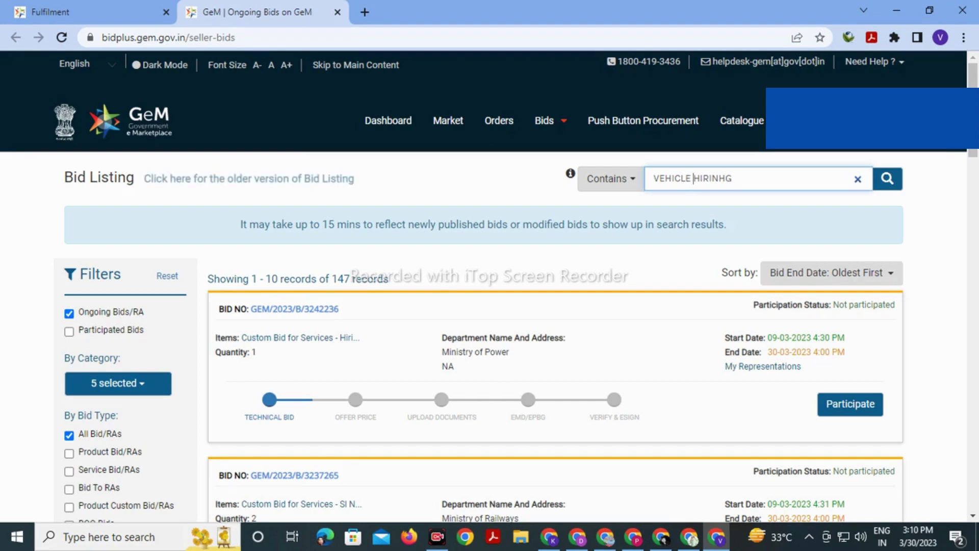
scroll(489, 285, down, 2)
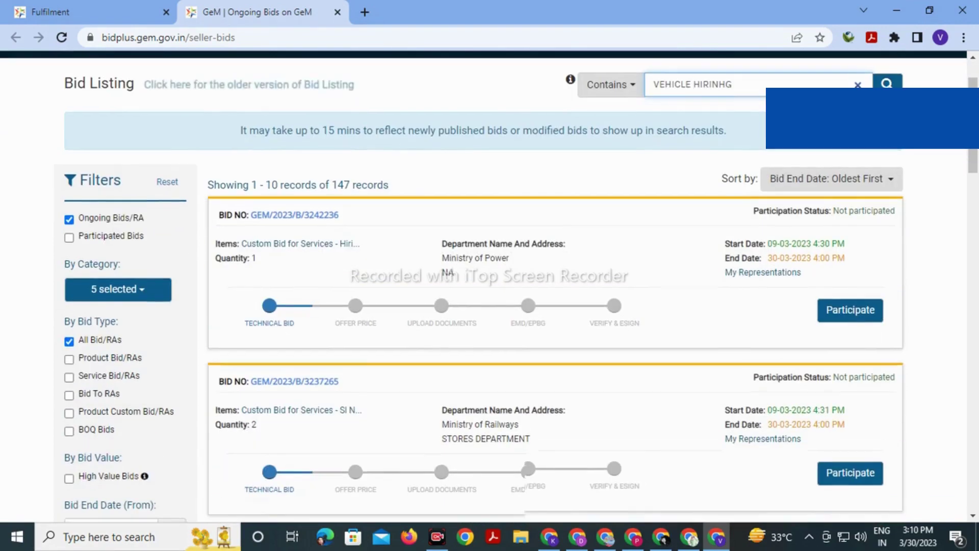
scroll(489, 285, down, 2)
scroll(489, 285, up, 4)
scroll(490, 285, down, 4)
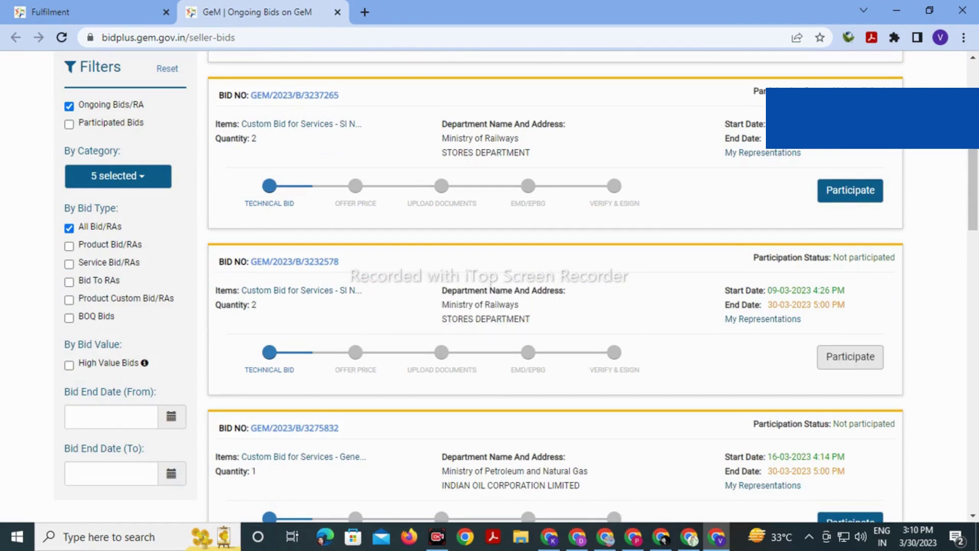
click(851, 356)
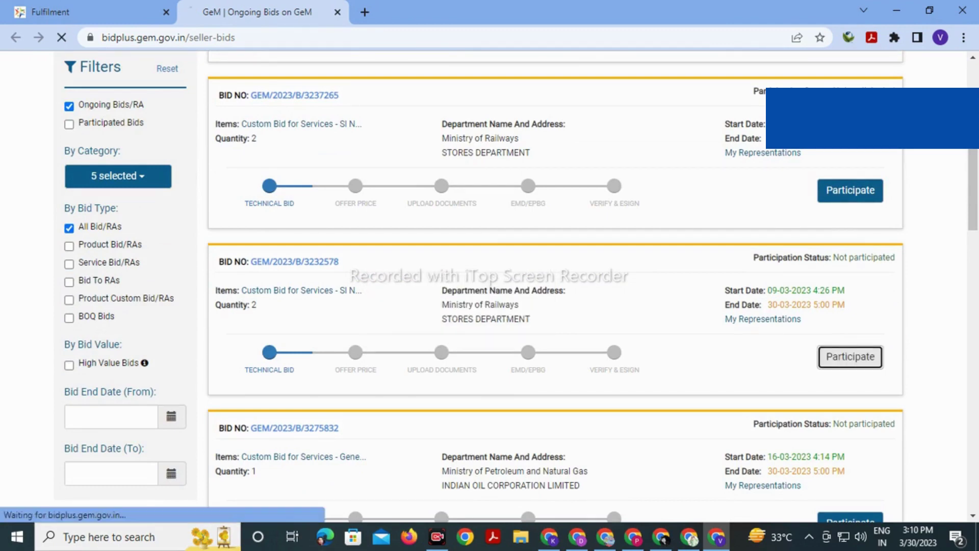
Select the catalogue for item 1, the monthly rent for one vehicle with driver
scroll(489, 286, down, 3)
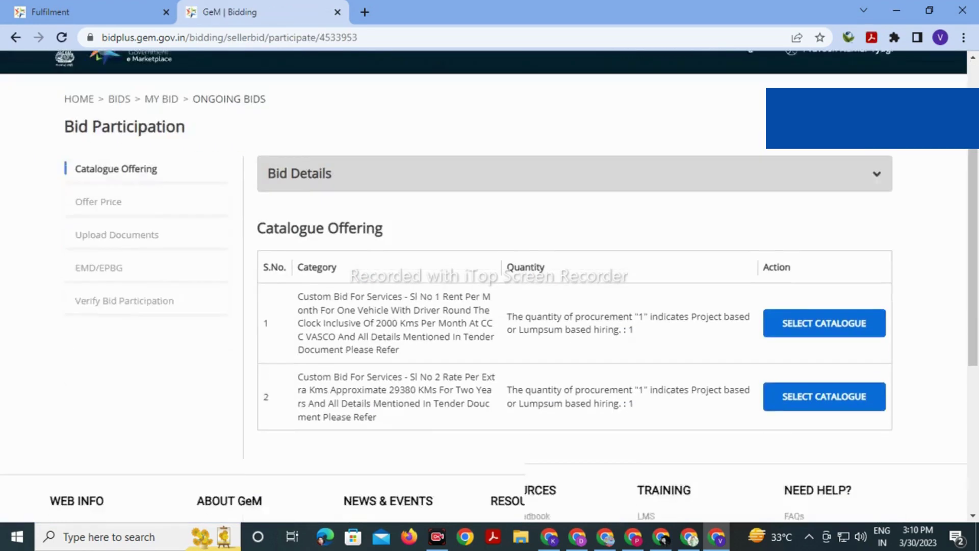
scroll(490, 286, up, 3)
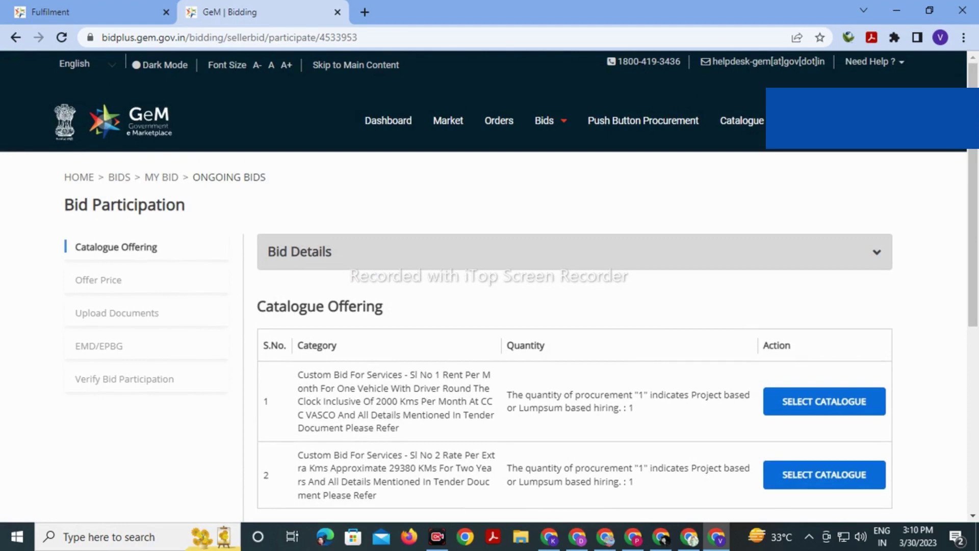
scroll(490, 285, down, 2)
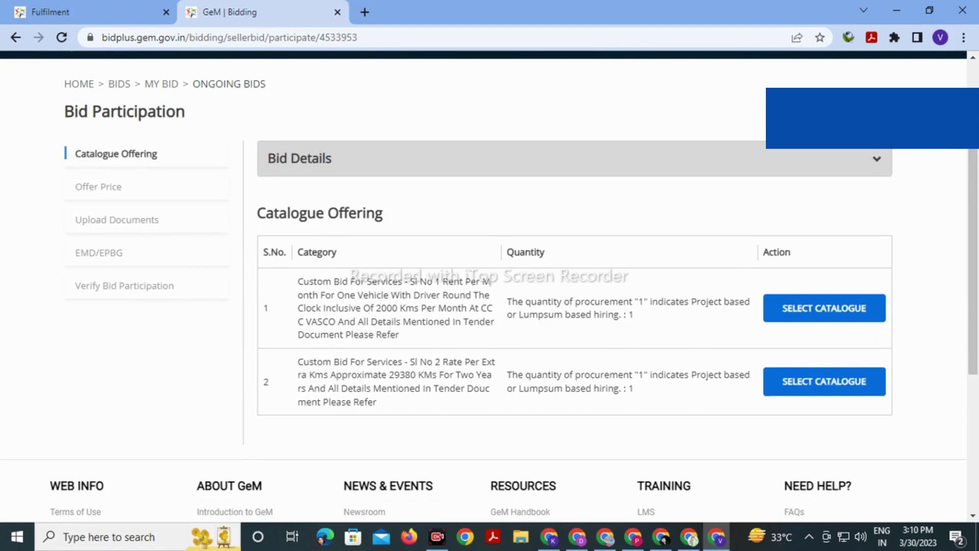
click(824, 308)
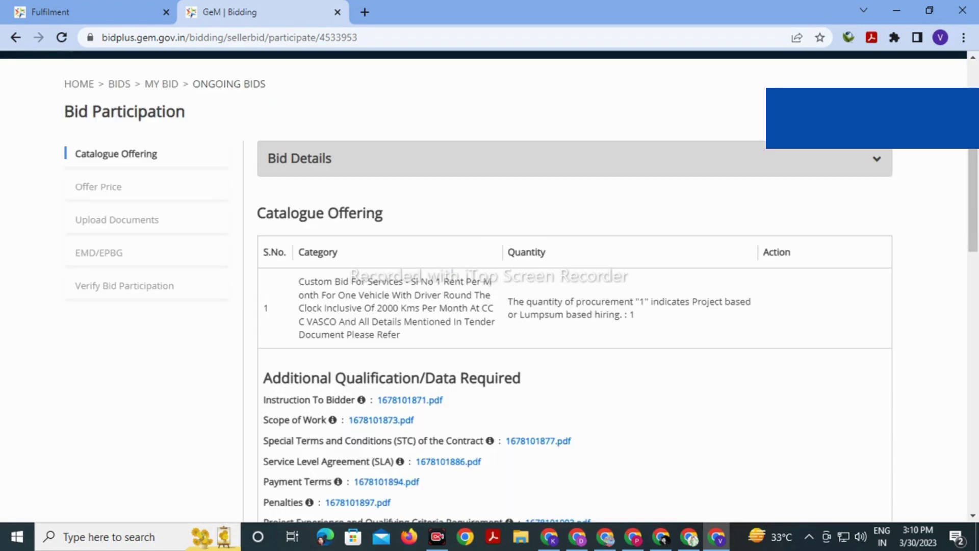
Keep YES as the offered regulatory/statutory compliance for item 1, and encrypt and save its offering
scroll(617, 286, down, 7)
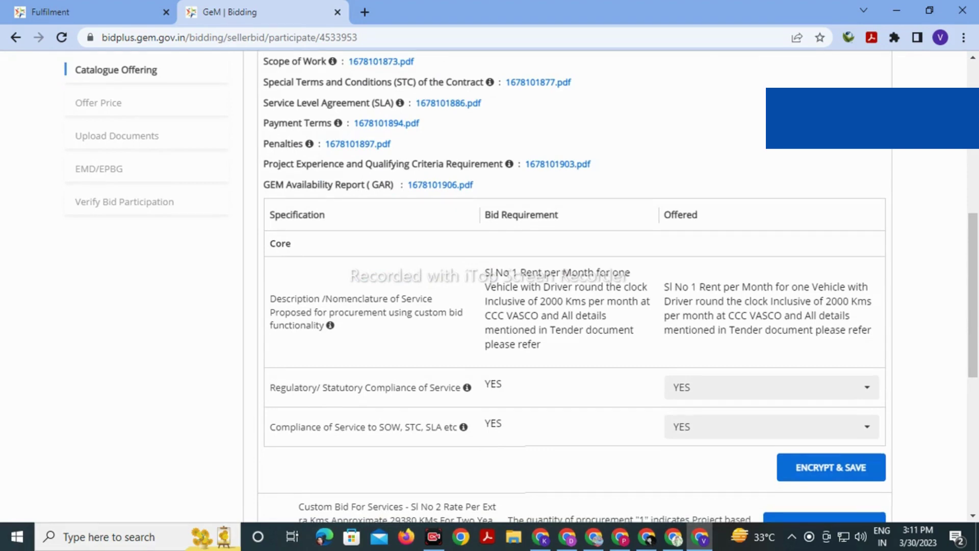
scroll(617, 285, down, 3)
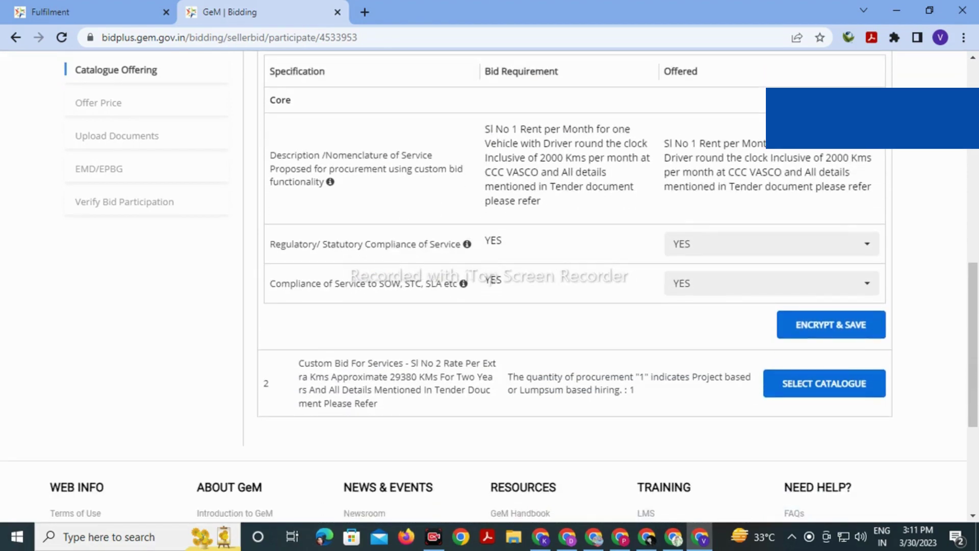
click(770, 244)
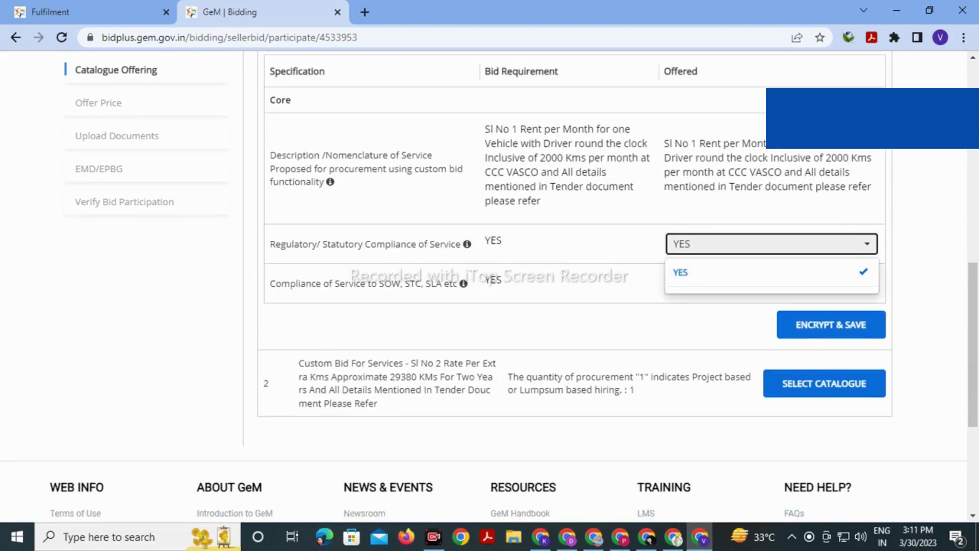
click(681, 272)
click(680, 272)
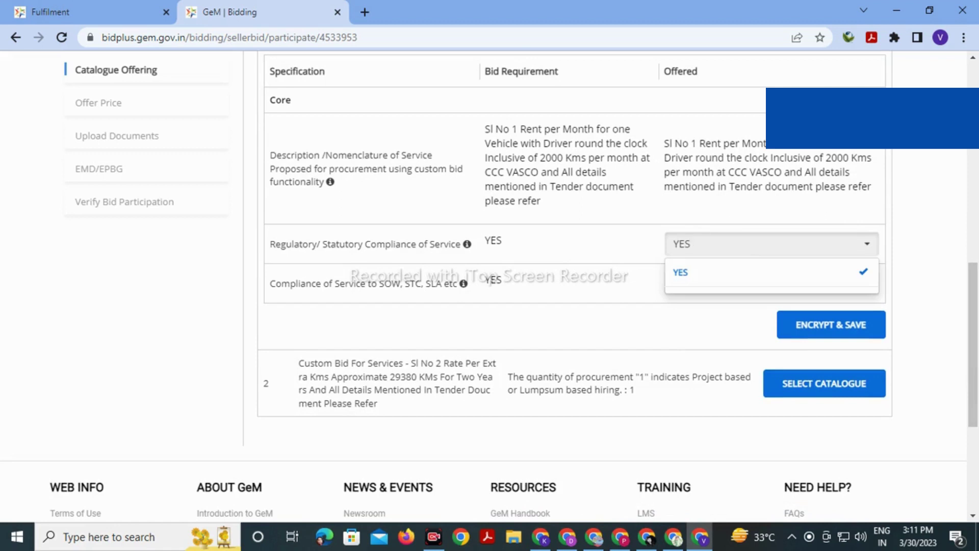
key(Escape)
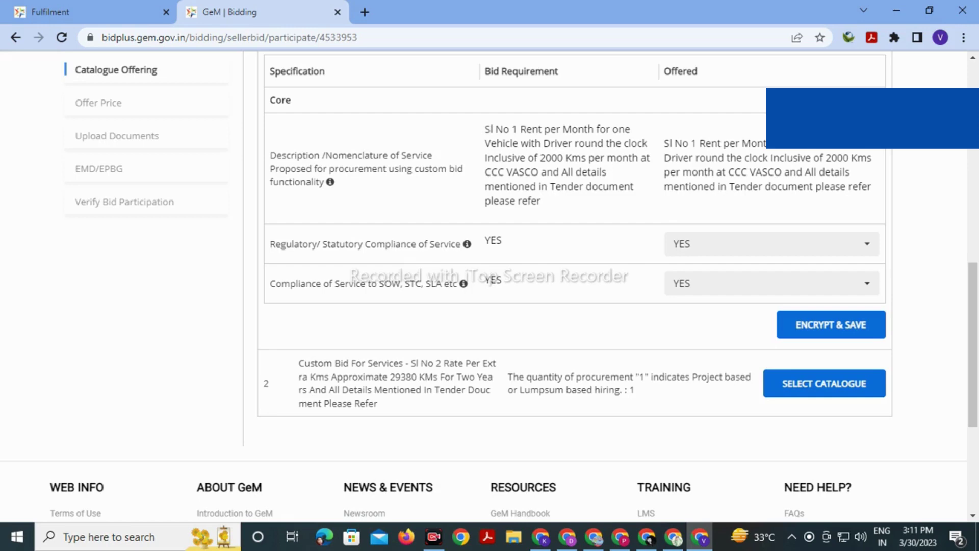
scroll(490, 286, up, 3)
scroll(489, 286, down, 5)
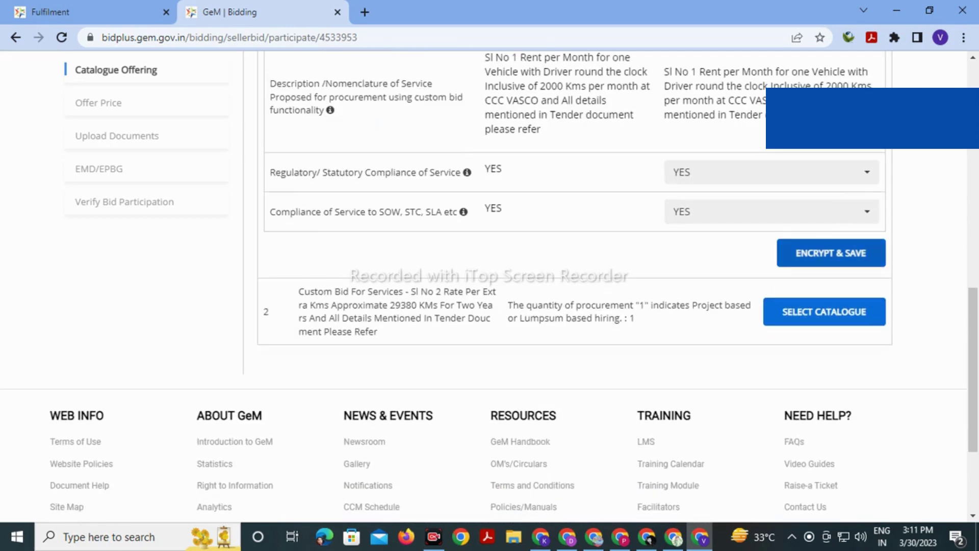
click(831, 253)
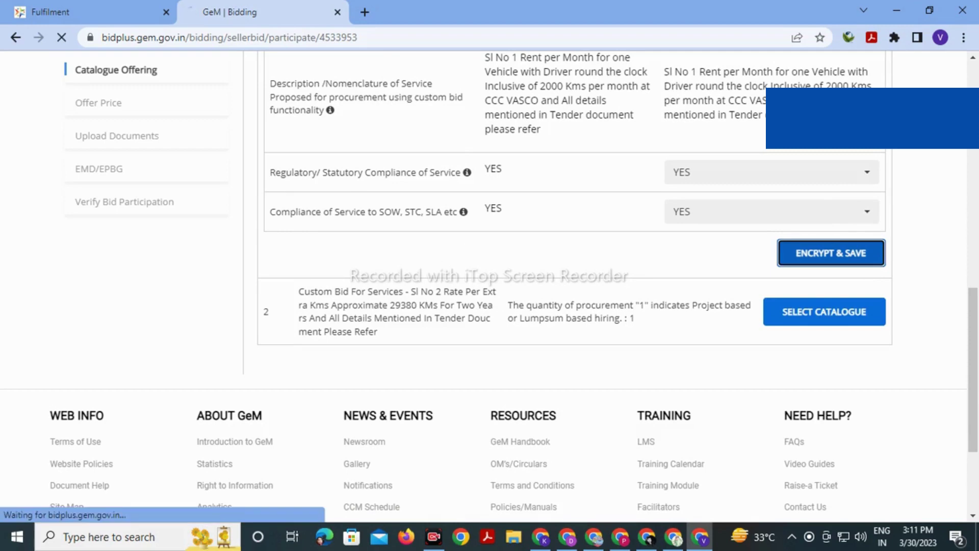
Select the catalogue for item 2, the rate per extra kilometre, and encrypt and save its offering
scroll(490, 286, down, 3)
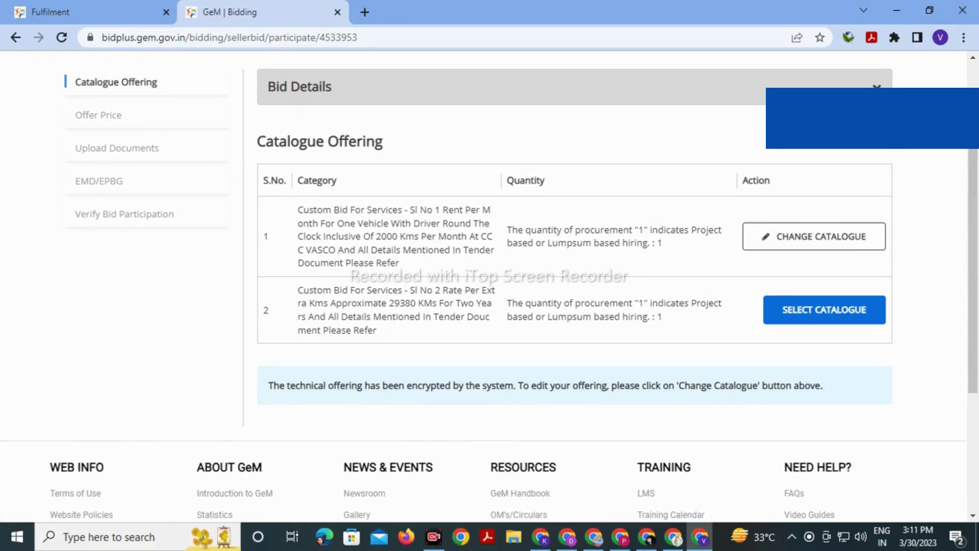
key(Return)
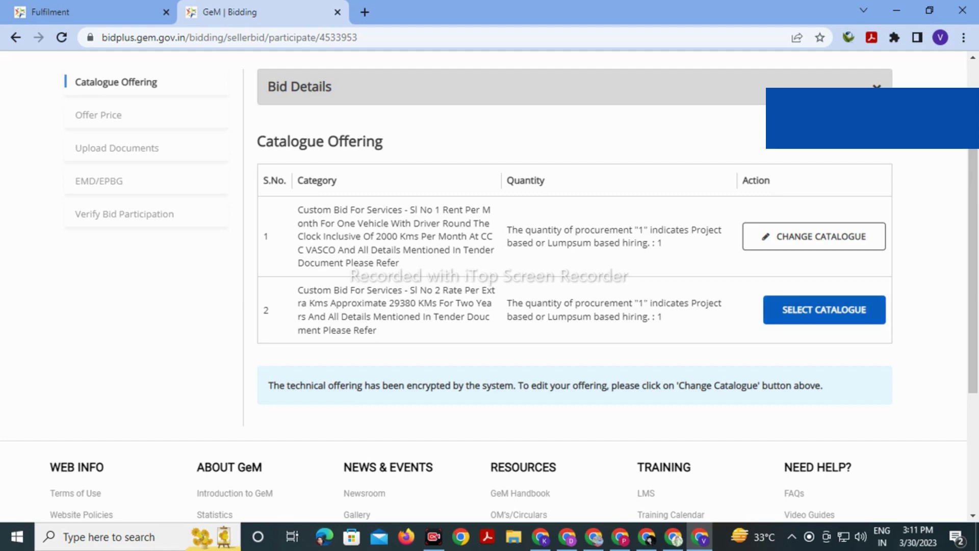
scroll(520, 290, down, 7)
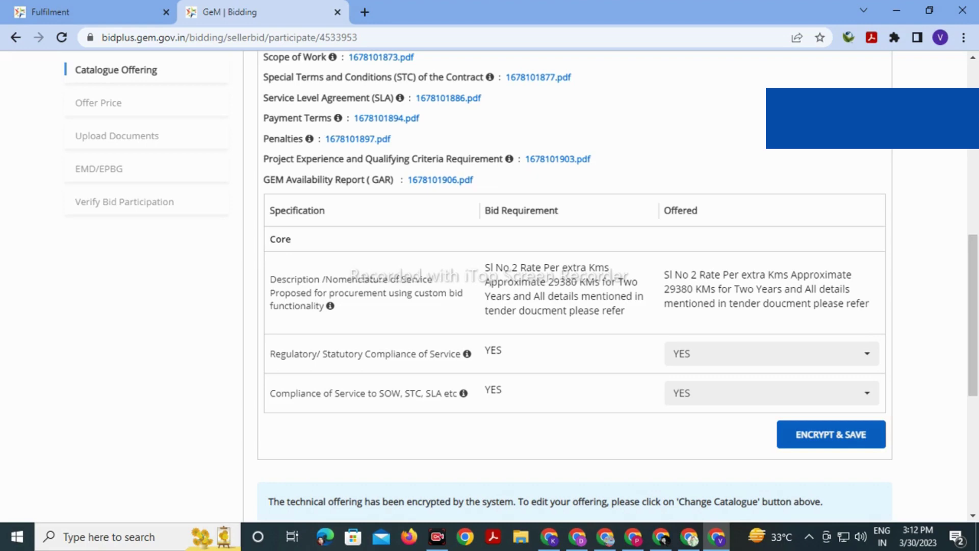
click(831, 434)
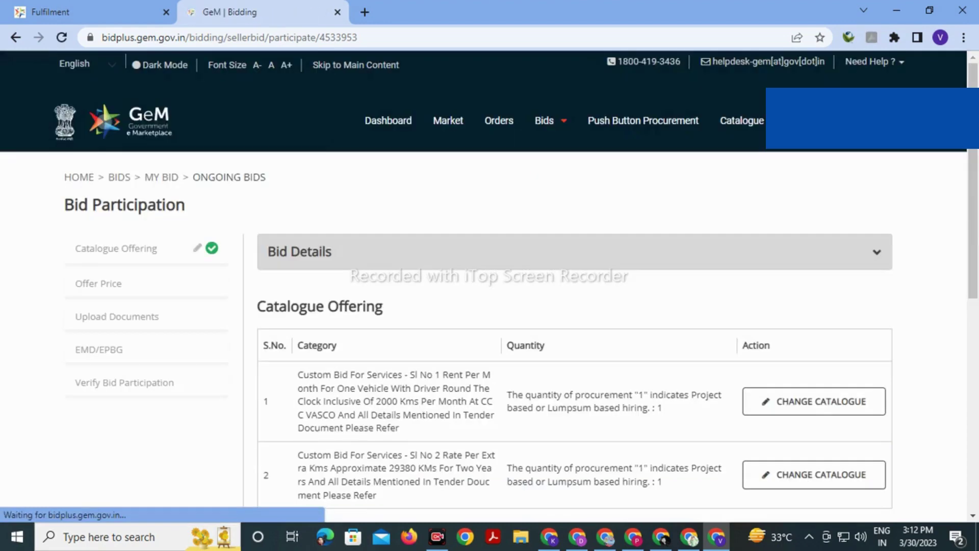
Finish the catalogue offering for both items and continue to the Offer Price stage
scroll(490, 285, down, 5)
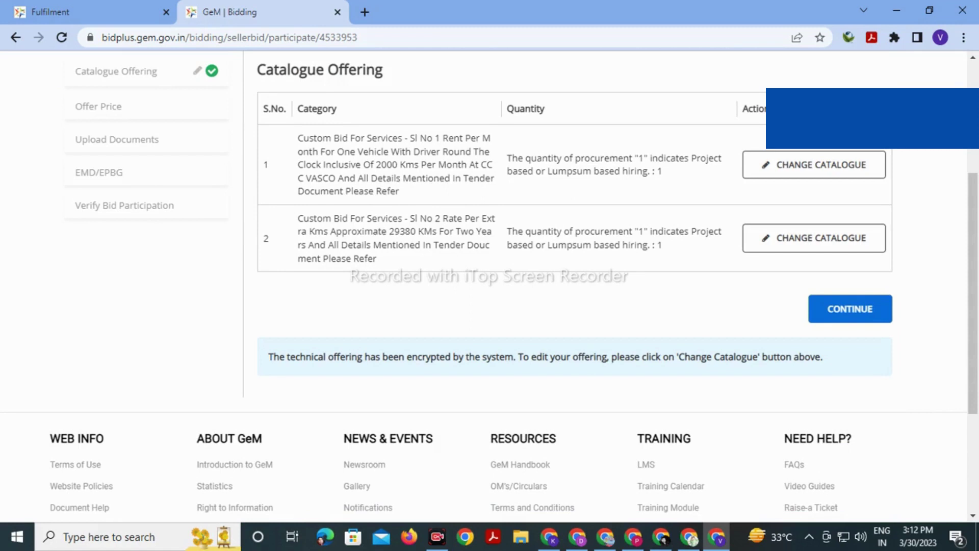
scroll(490, 285, up, 3)
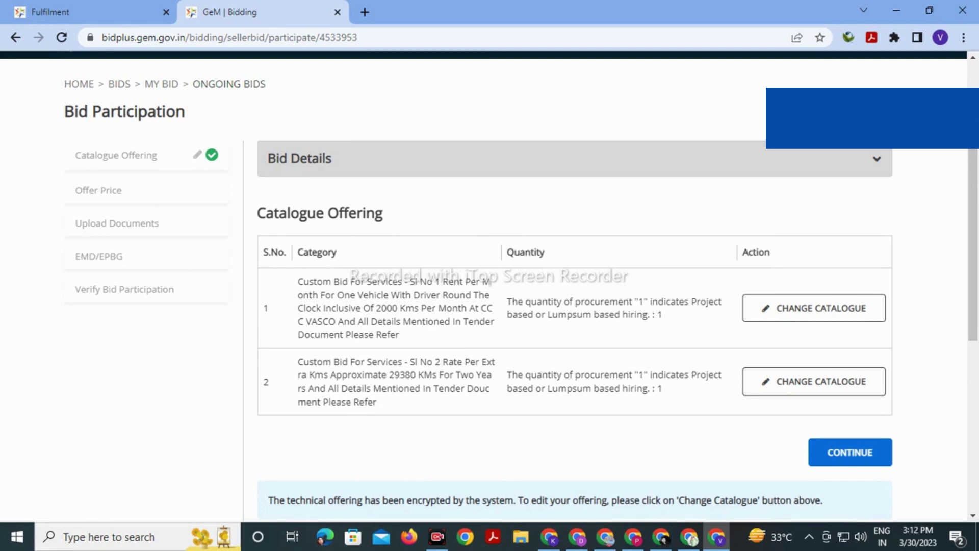
scroll(490, 286, down, 1)
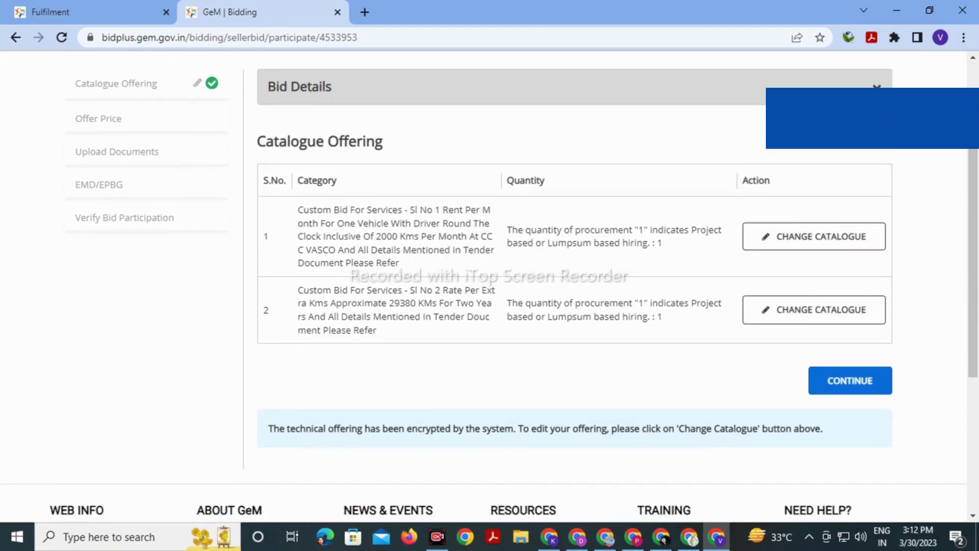
click(849, 381)
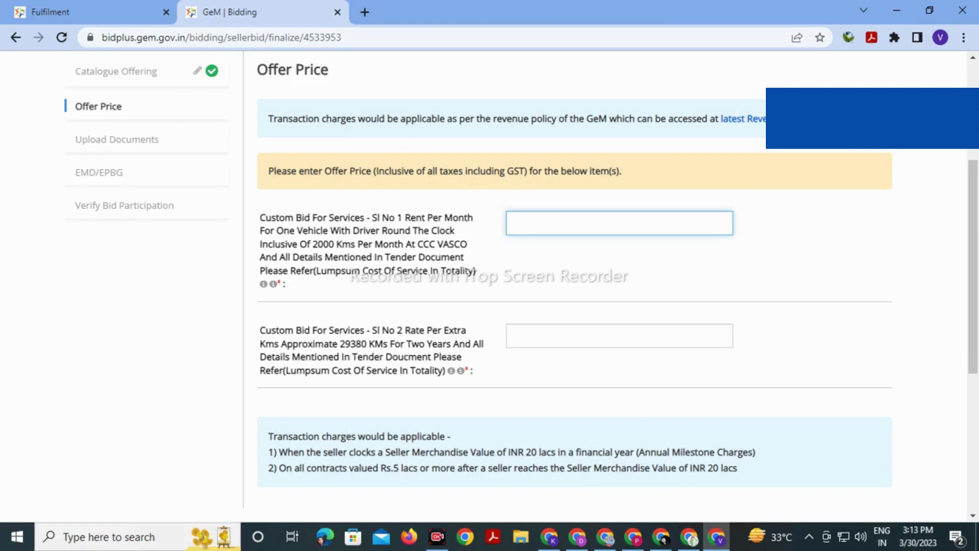
Expand the bid details and download the bid document through its bid number link
scroll(561, 252, up, 5)
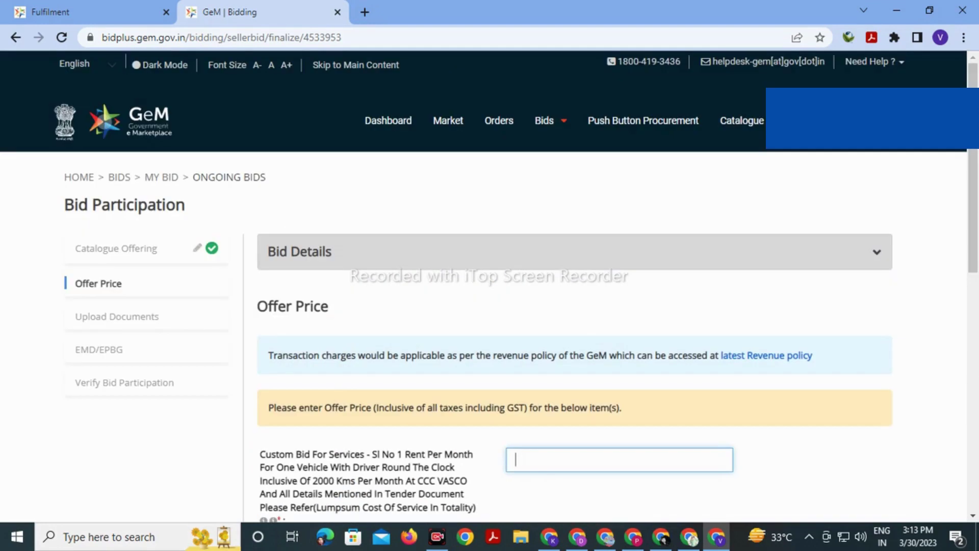
click(383, 252)
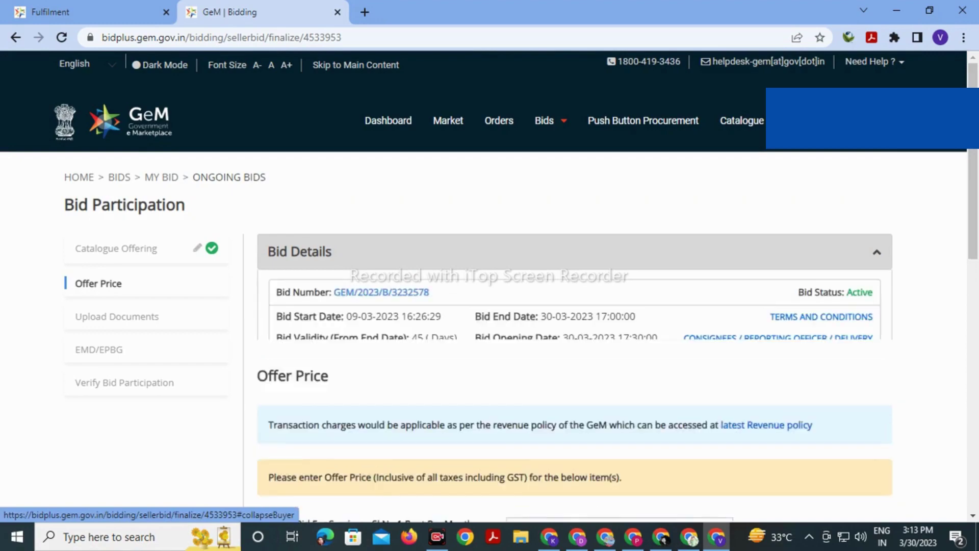
click(382, 291)
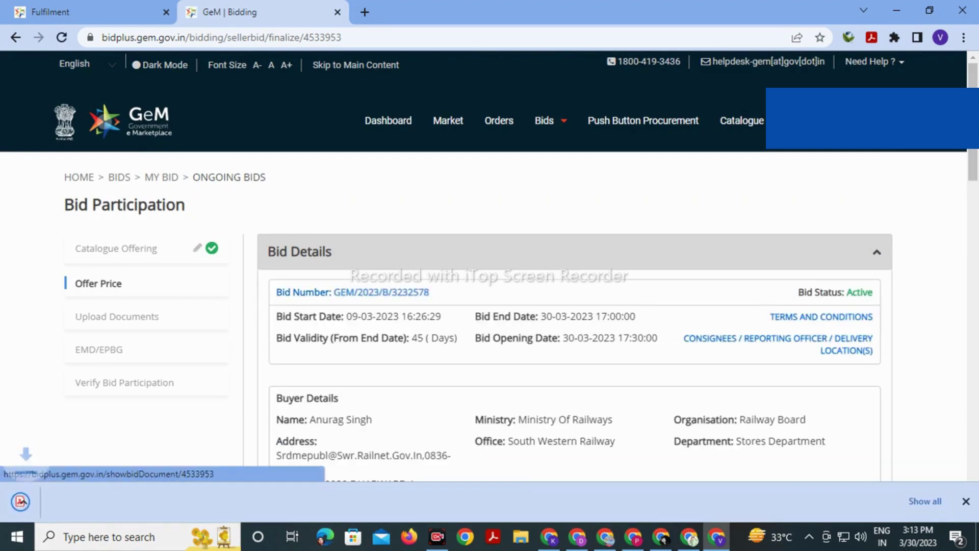
Open the downloaded bid document and look up the estimated bid value and evaluation method on page 2
scroll(382, 292, down, 10)
scroll(561, 265, down, 13)
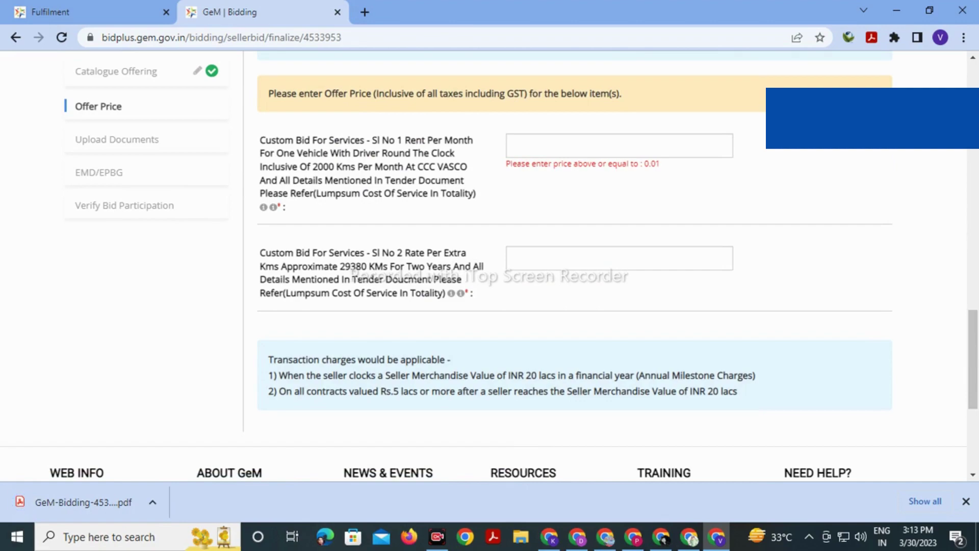
scroll(561, 265, up, 20)
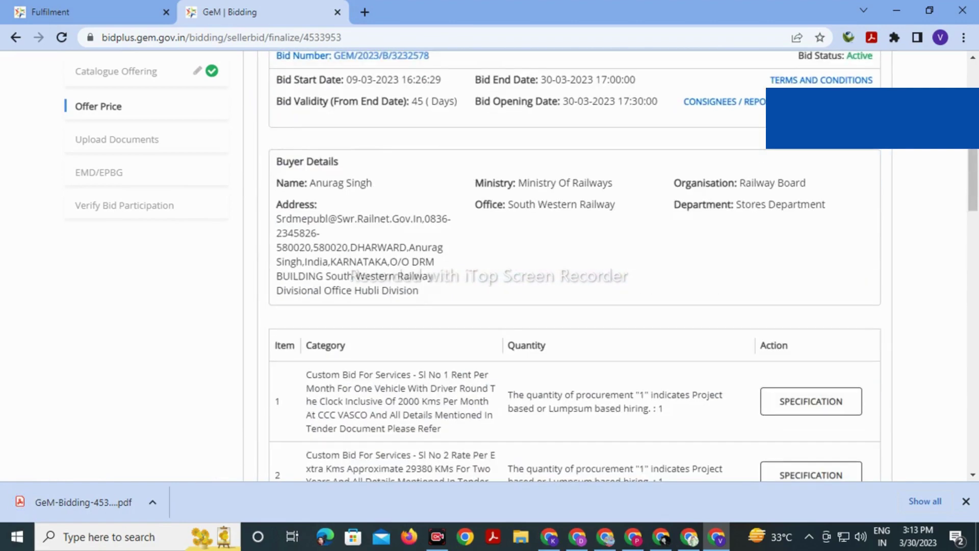
scroll(561, 265, down, 14)
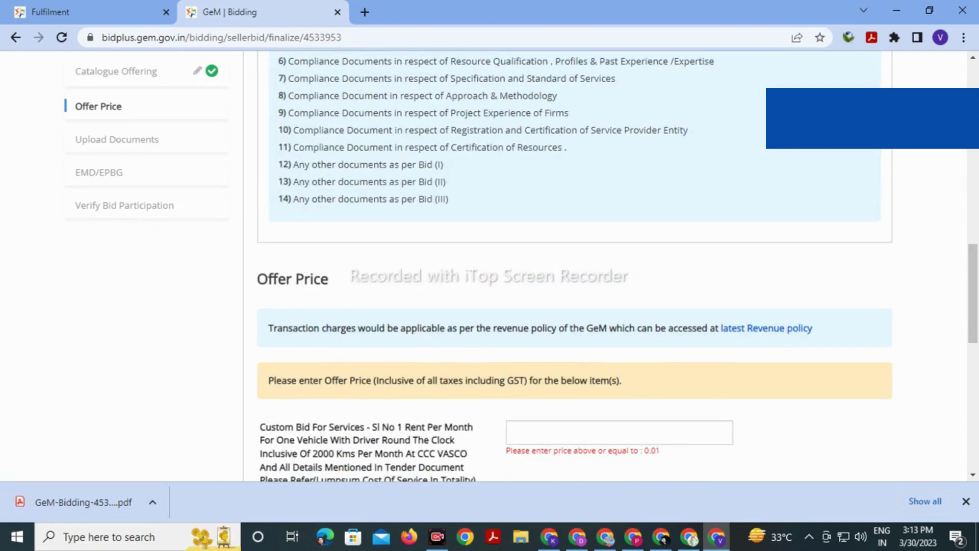
scroll(561, 265, down, 1)
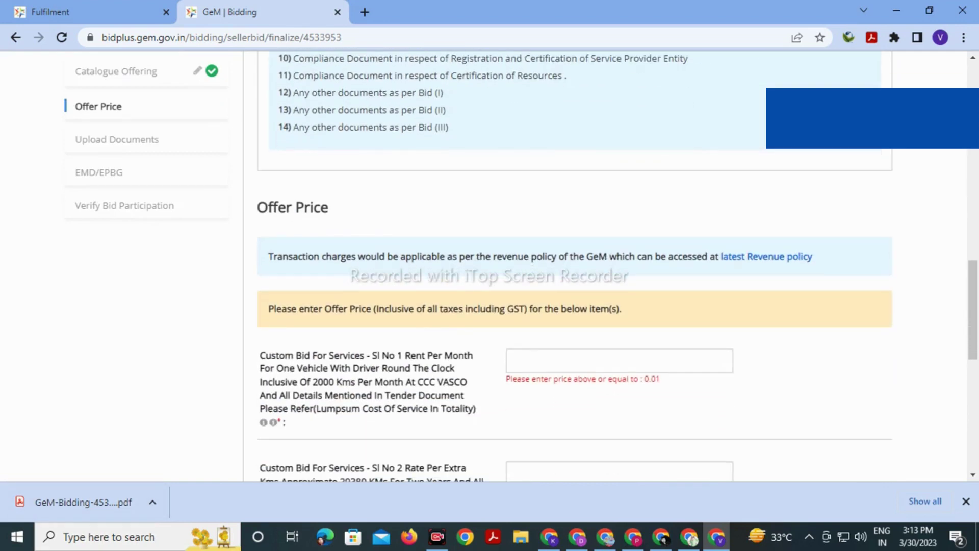
click(82, 502)
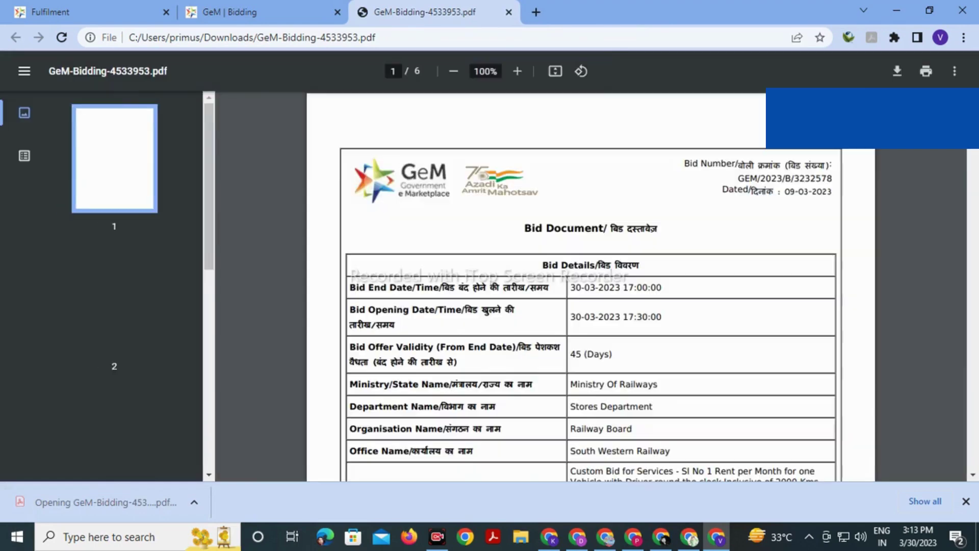
scroll(591, 286, down, 3)
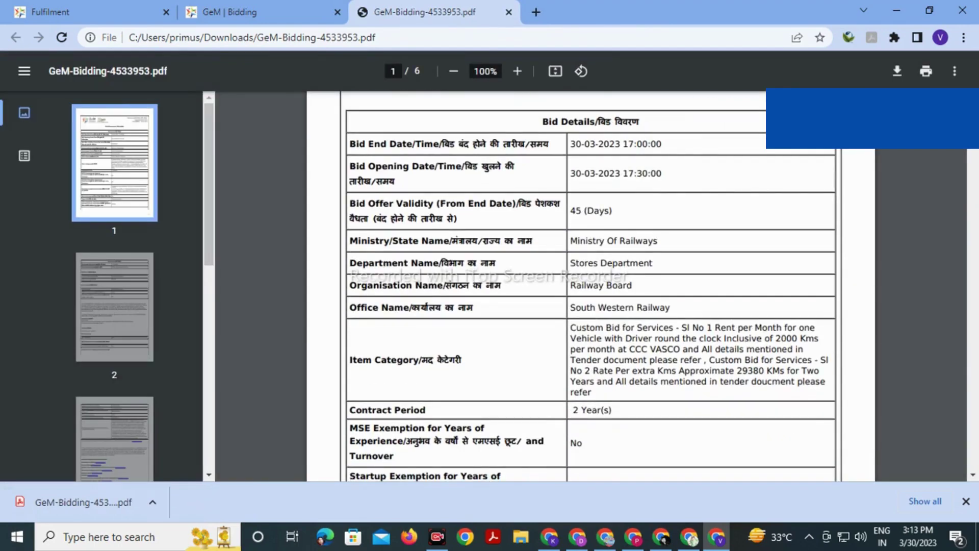
scroll(592, 286, down, 10)
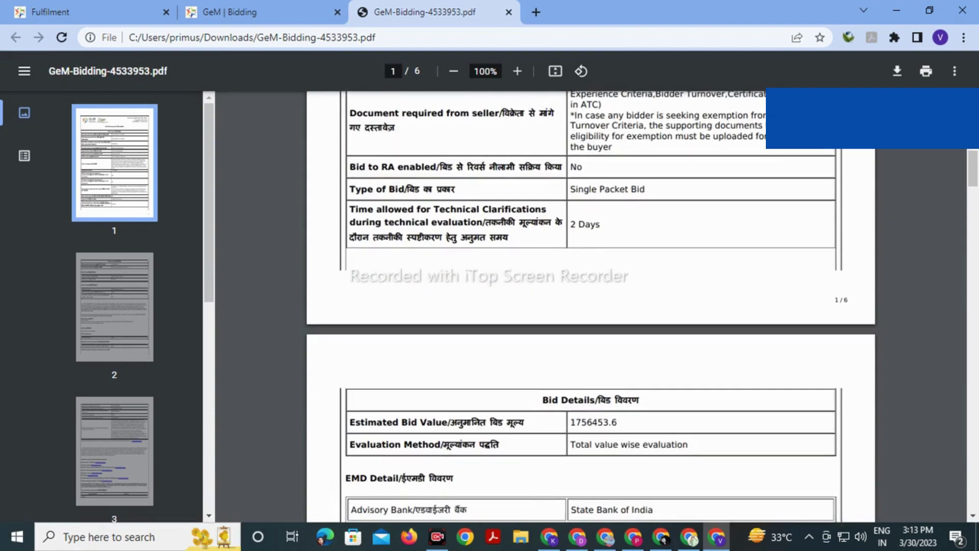
scroll(592, 286, down, 3)
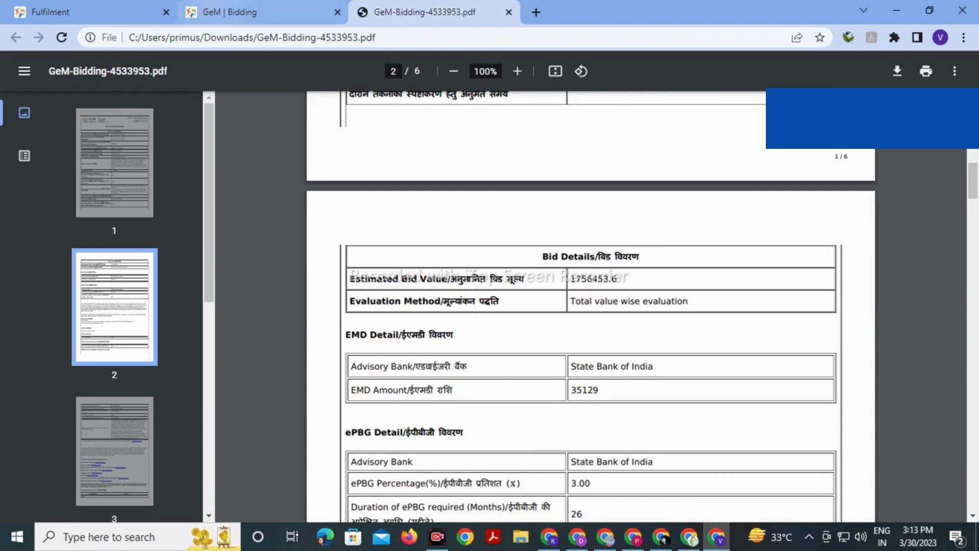
Enter a trial offer price of .01 for both item 1 and item 2 on the Offer Price page
click(230, 12)
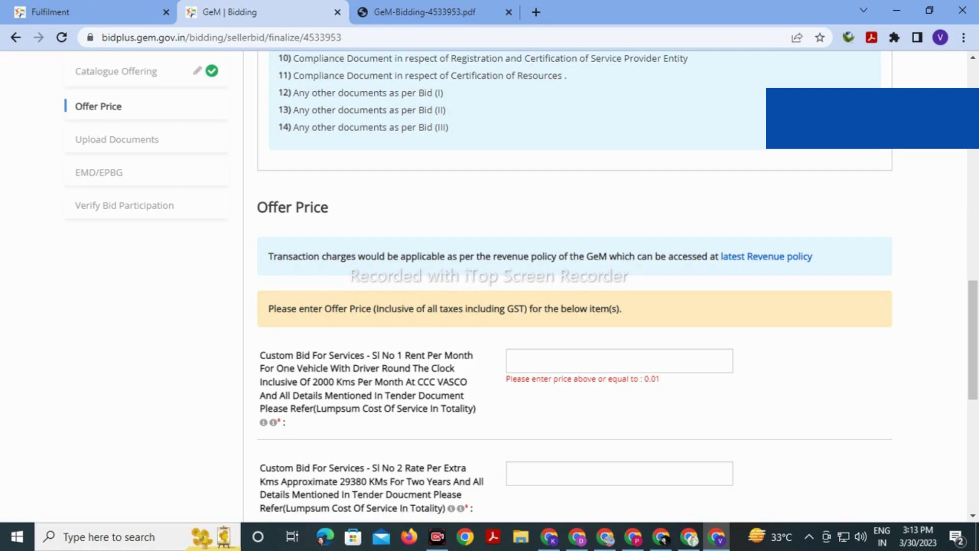
click(619, 361)
text(.0)
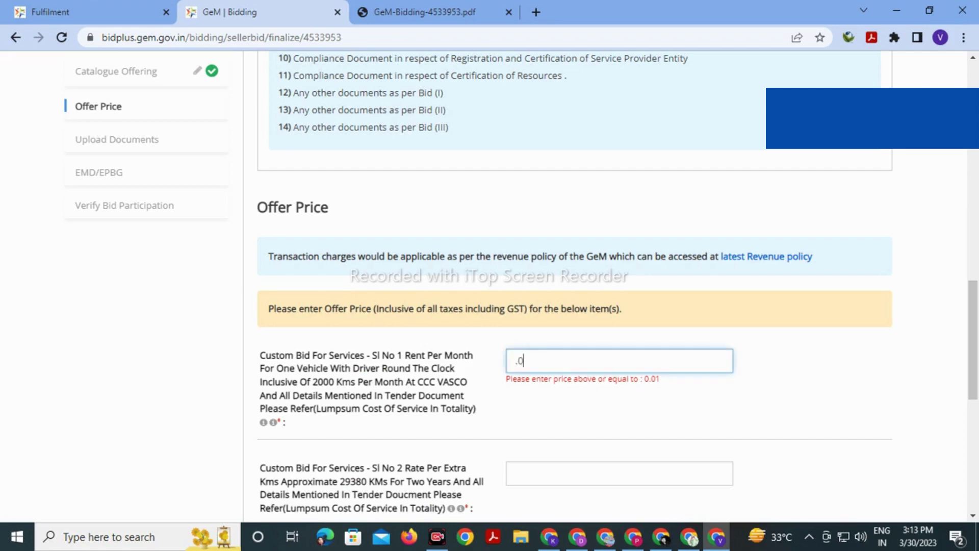
text(1)
key(Return)
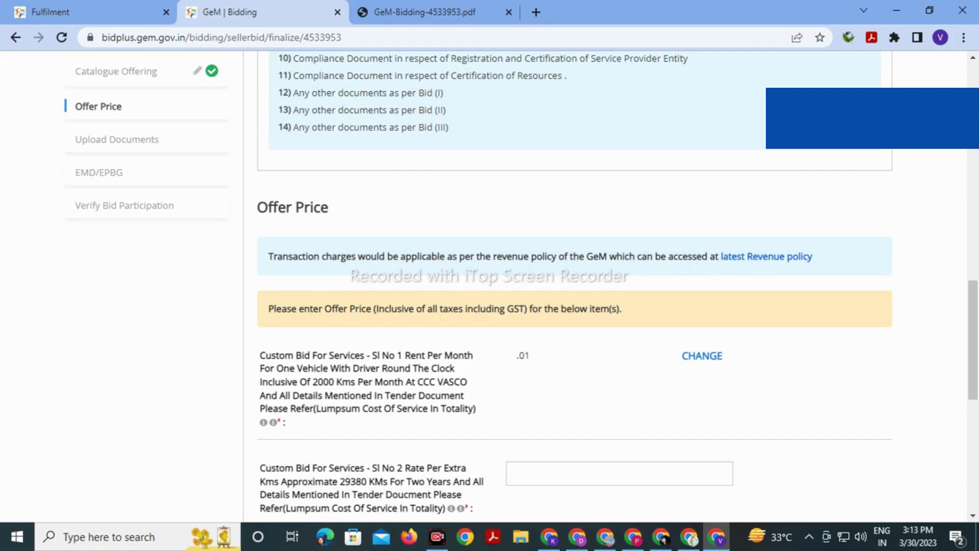
scroll(575, 286, down, 4)
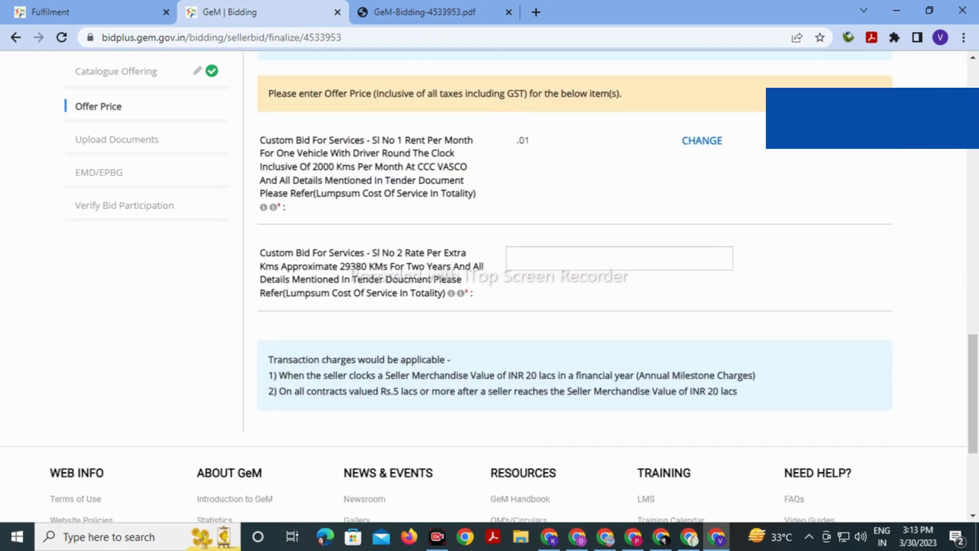
click(619, 258)
text(.01)
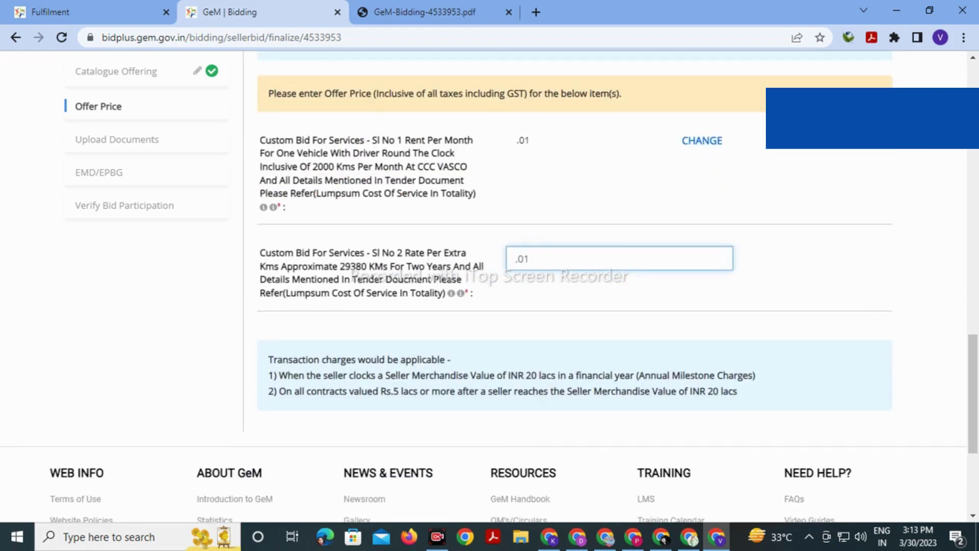
key(Return)
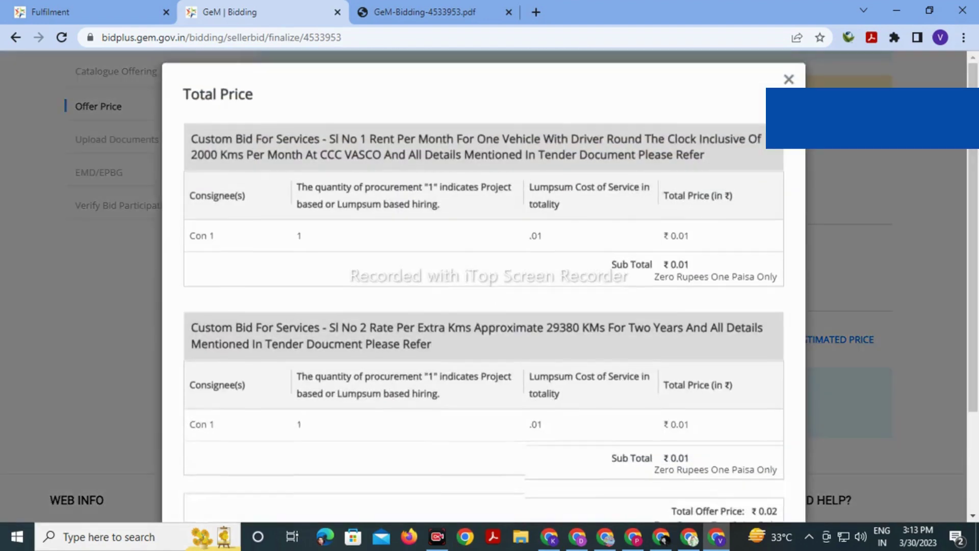
Examine the total price breakdown for both items and close it without proceeding
scroll(483, 276, down, 3)
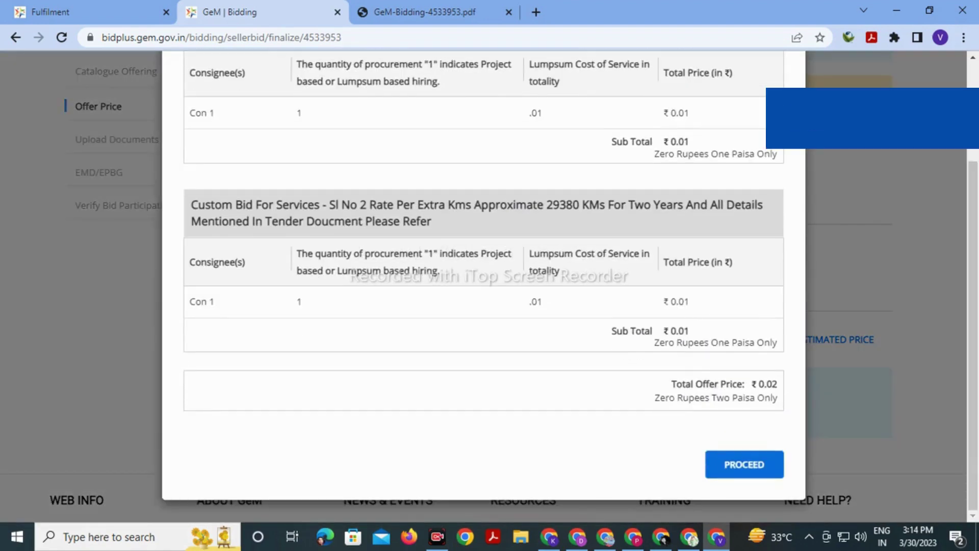
scroll(483, 276, up, 3)
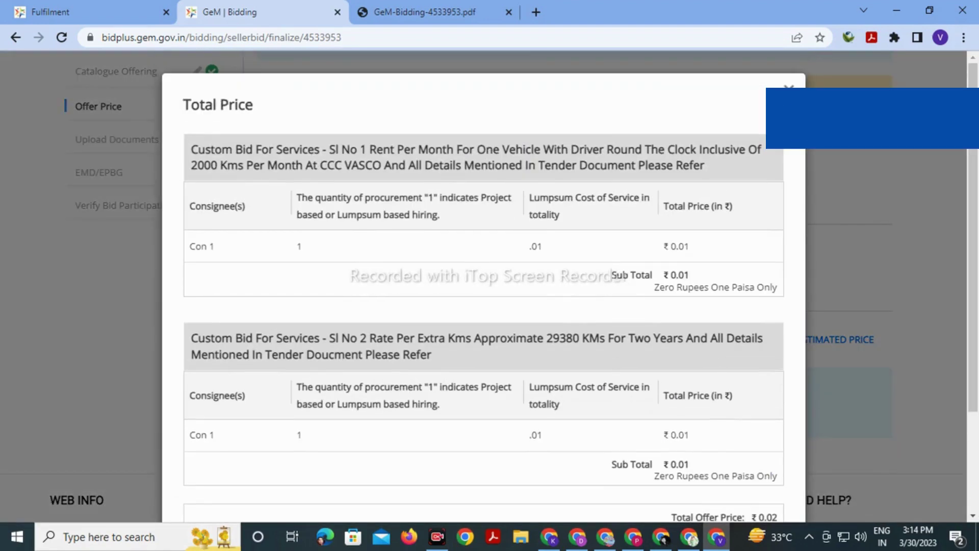
key(Escape)
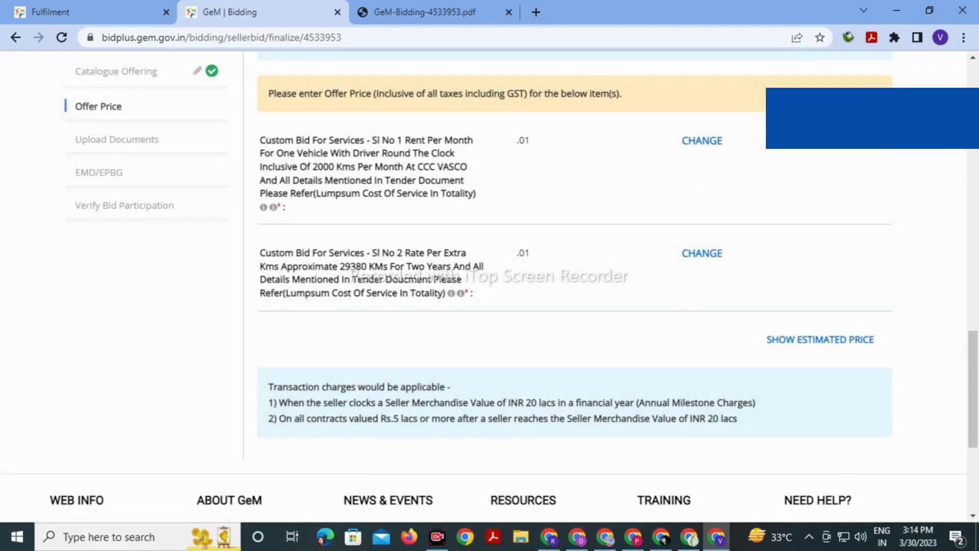
Reopen the offer prices of item 1 and item 2 for editing and clear both values
scroll(574, 275, up, 1)
click(702, 212)
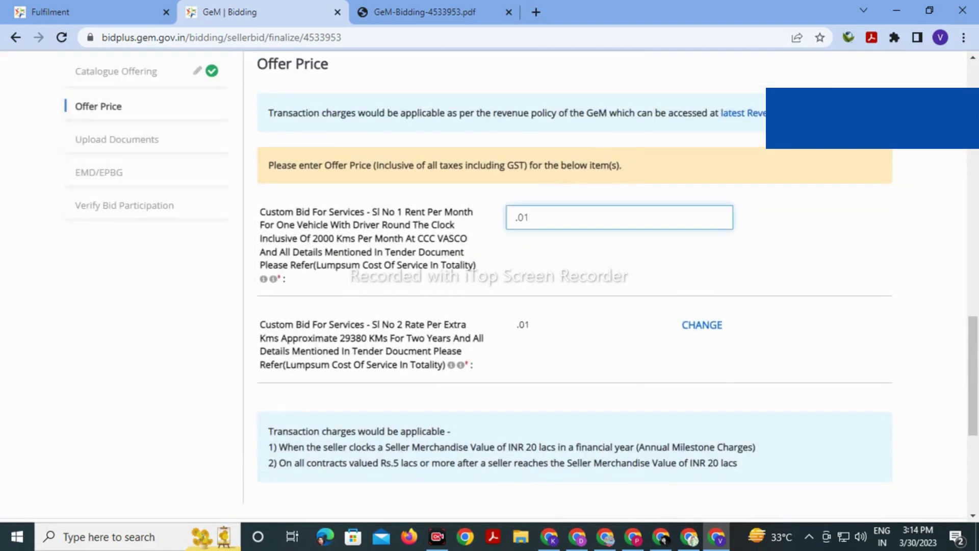
key(BackSpace)
key(BackSpace)
key(BackSpace)
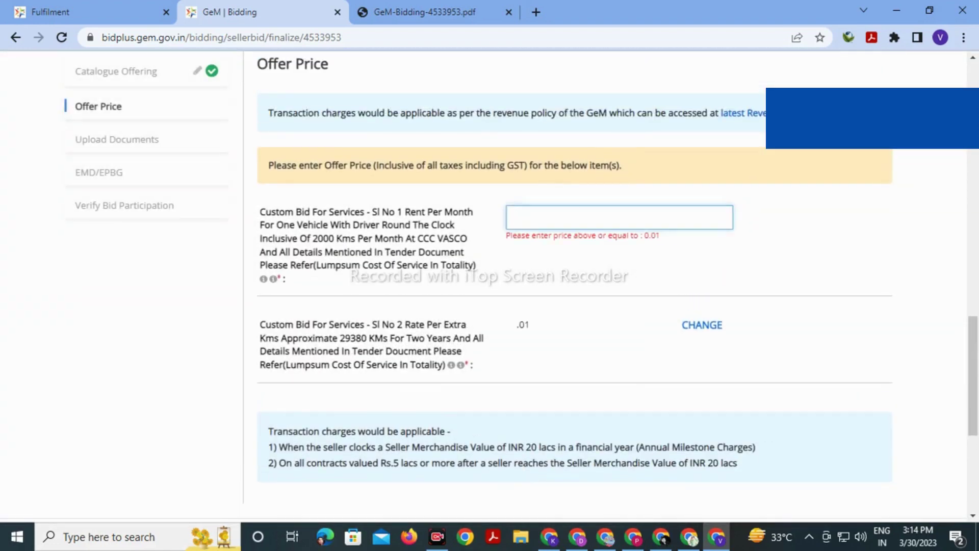
click(702, 325)
key(BackSpace)
key(BackSpace)
key(BackSpace)
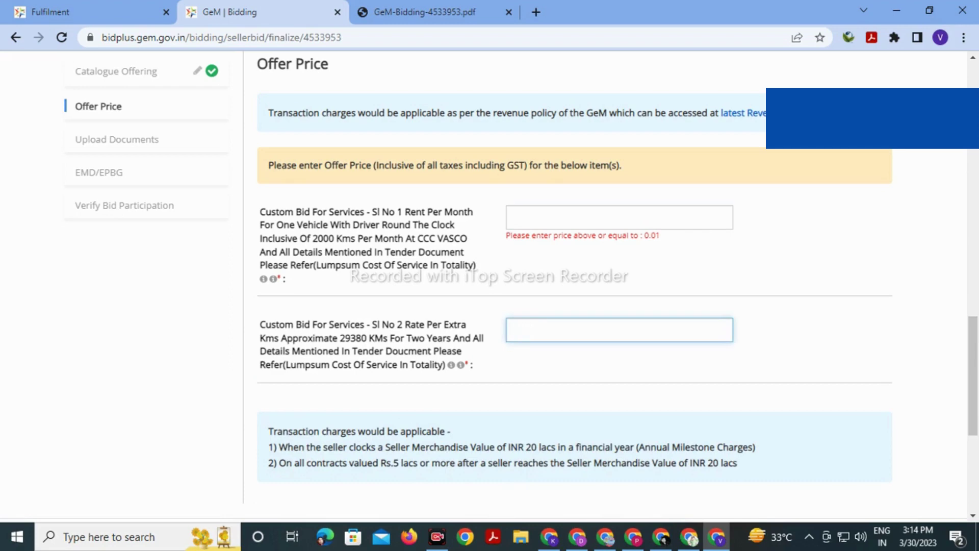
Check the estimated bid value in the bid document and enter lump-sum offer prices for both items, with 850624 for item 2
click(702, 217)
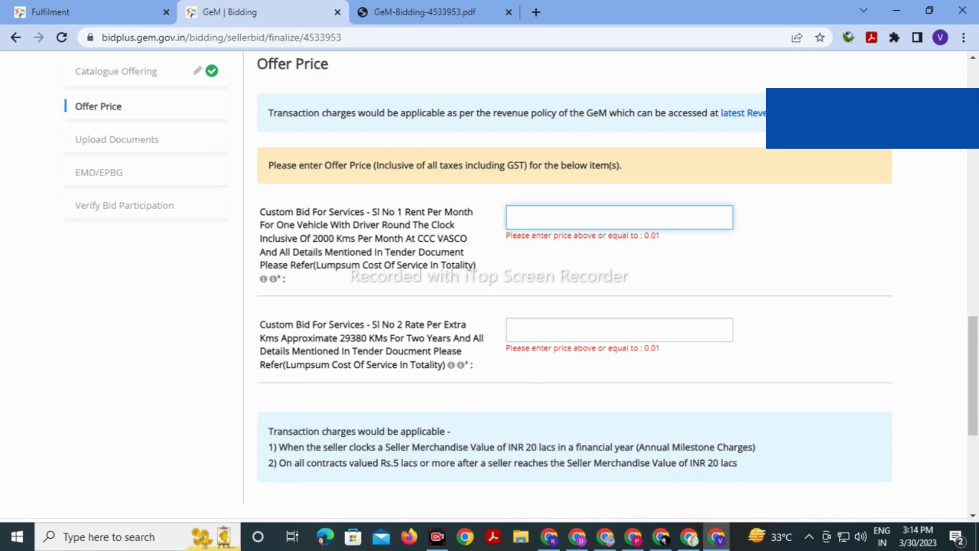
click(418, 11)
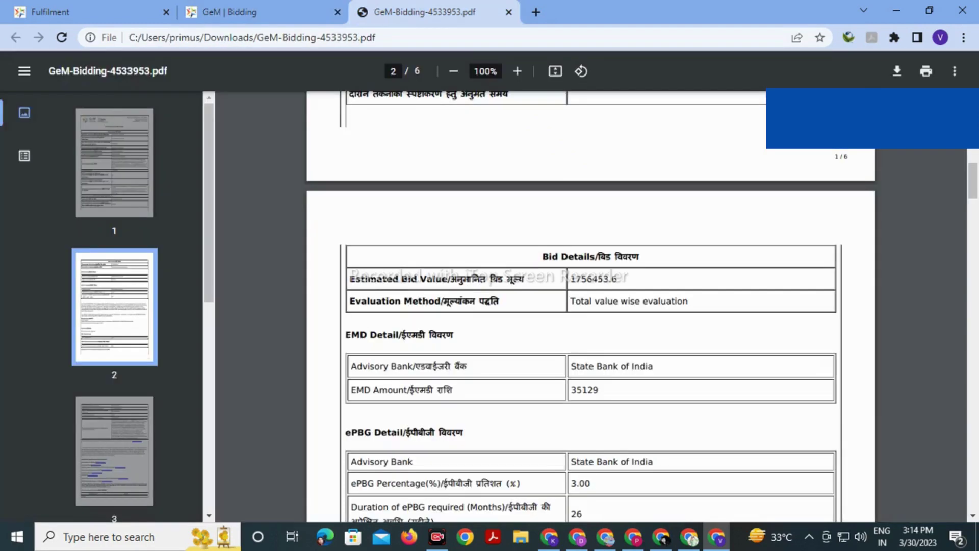
click(255, 12)
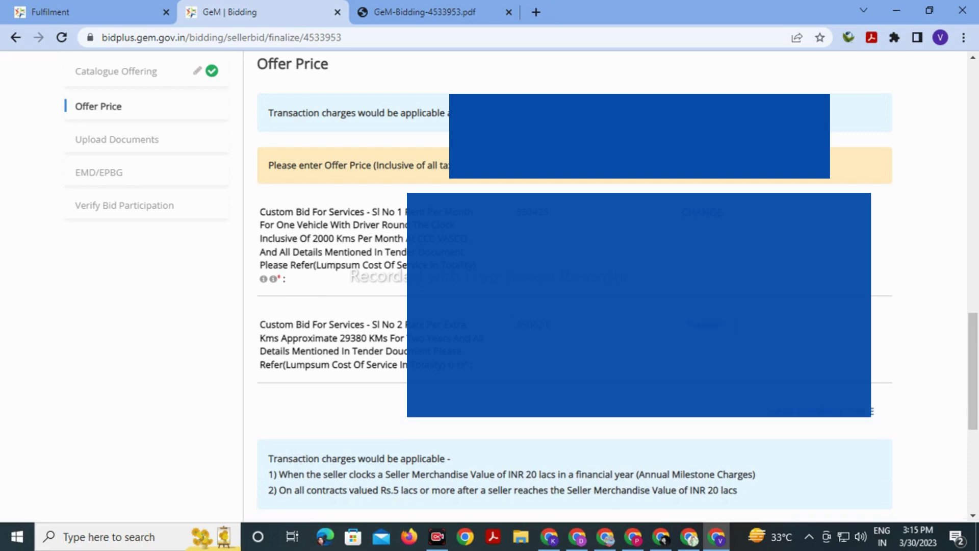
Show the estimated total price, compare it with the estimated bid value in the bid document, and close the breakdown
scroll(575, 286, down, 1)
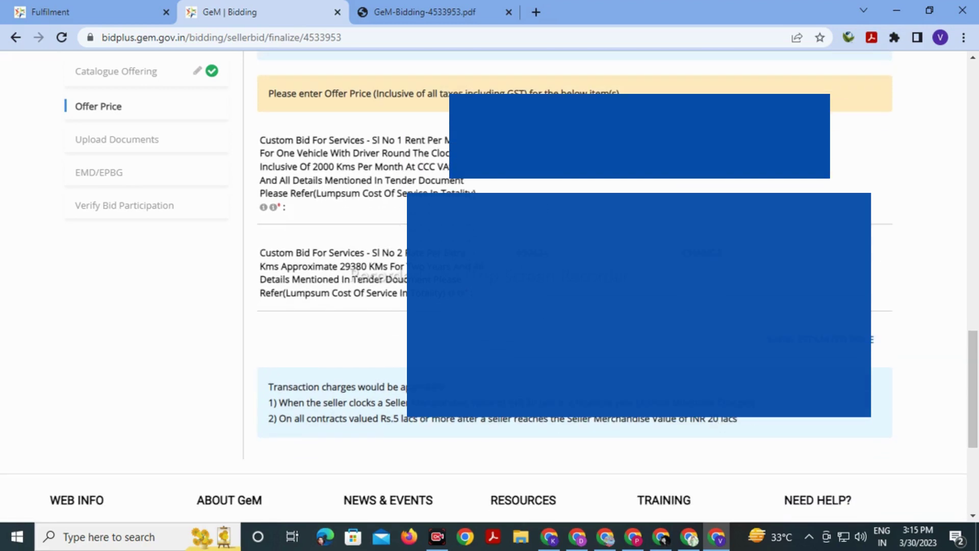
click(872, 339)
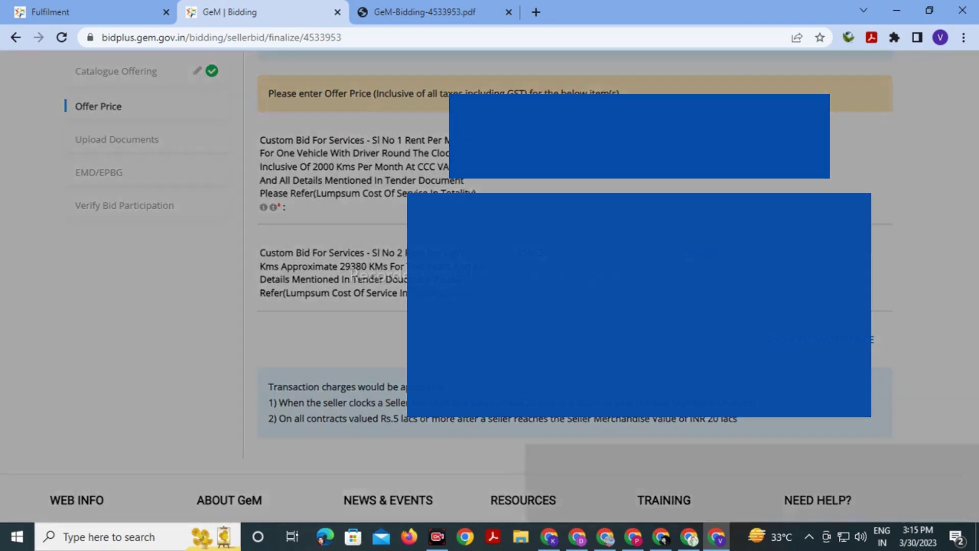
scroll(483, 276, down, 3)
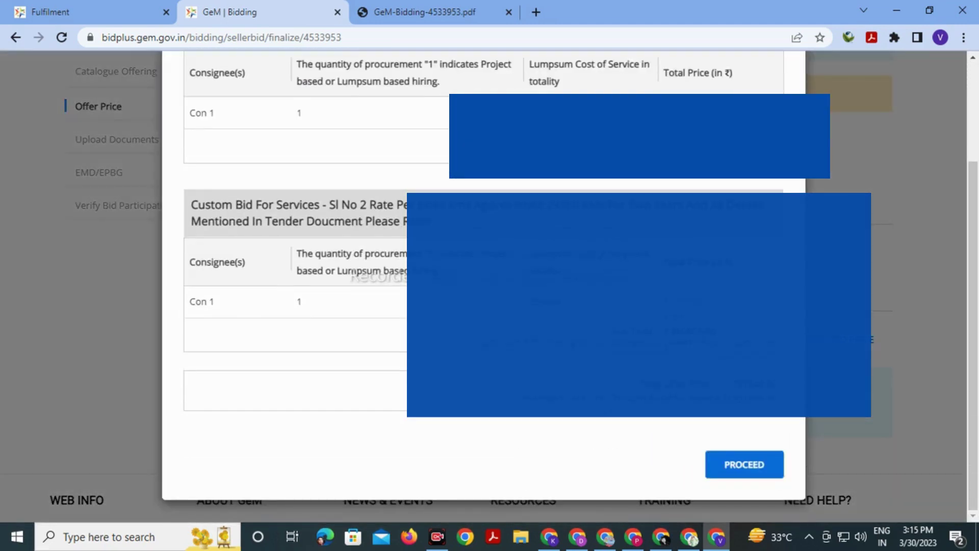
key(ctrl+Tab)
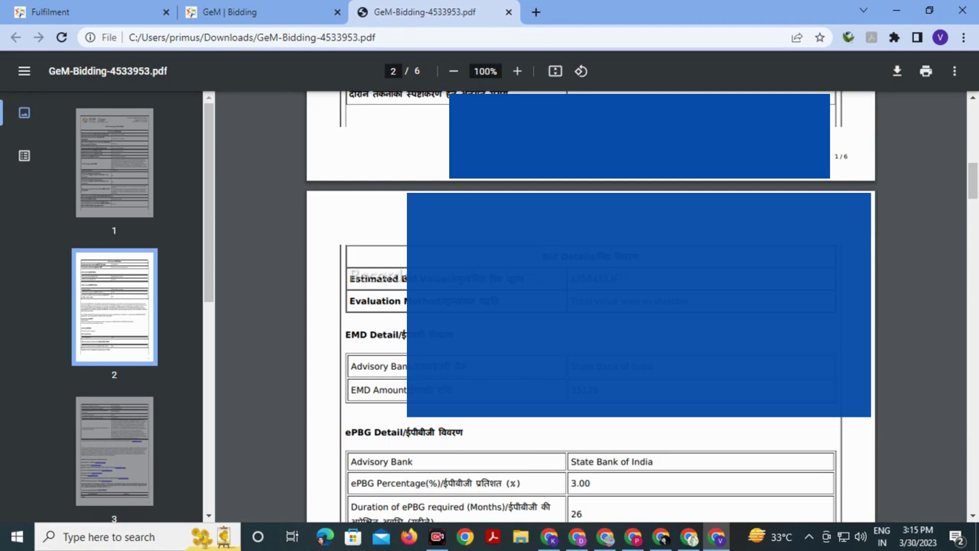
key(ctrl+shift+Tab)
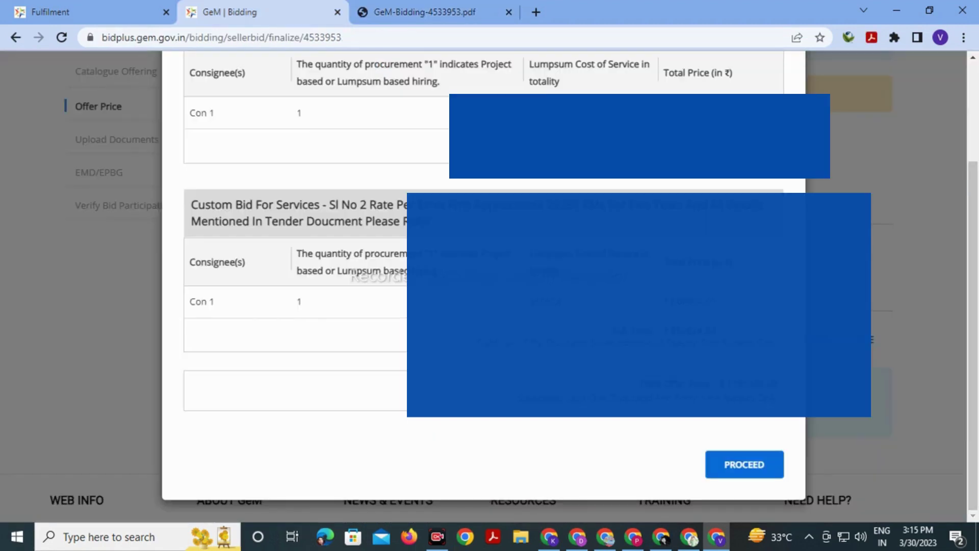
scroll(484, 285, up, 3)
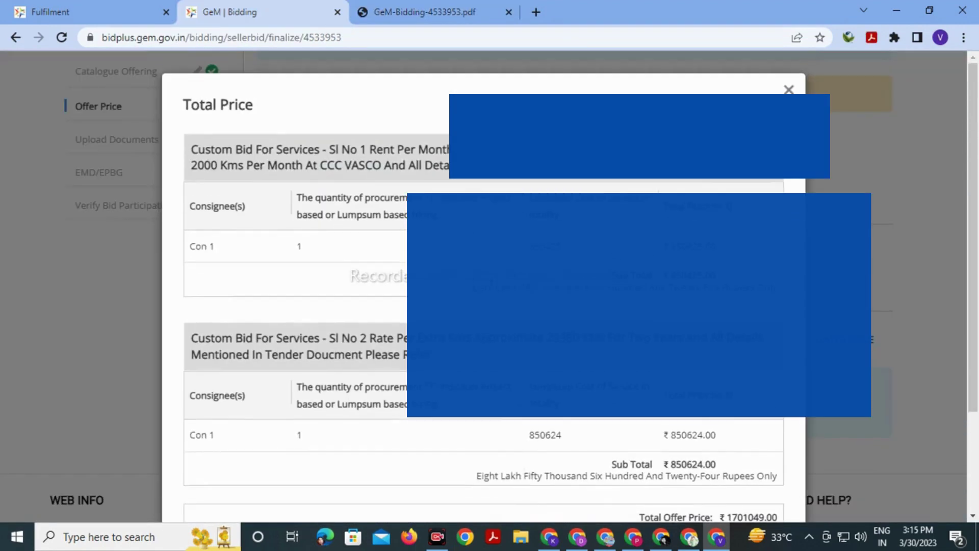
key(Escape)
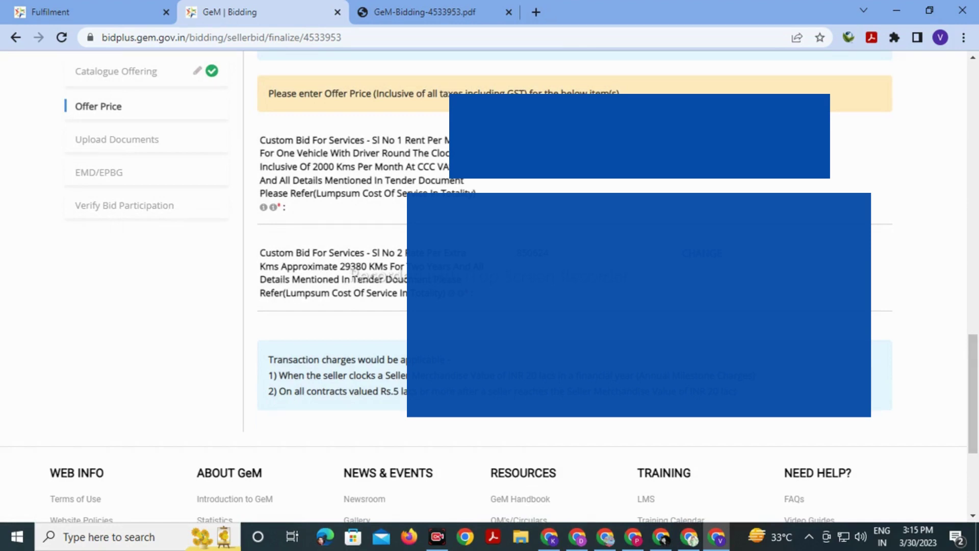
Accept the total price with the revised item 1 offer, and encrypt and save the offer price
scroll(490, 285, down, 3)
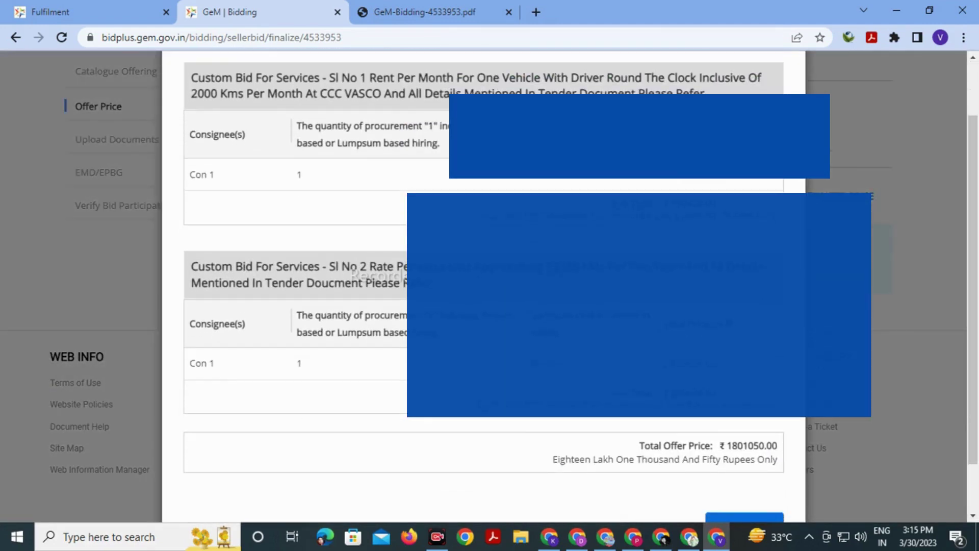
scroll(483, 285, down, 1)
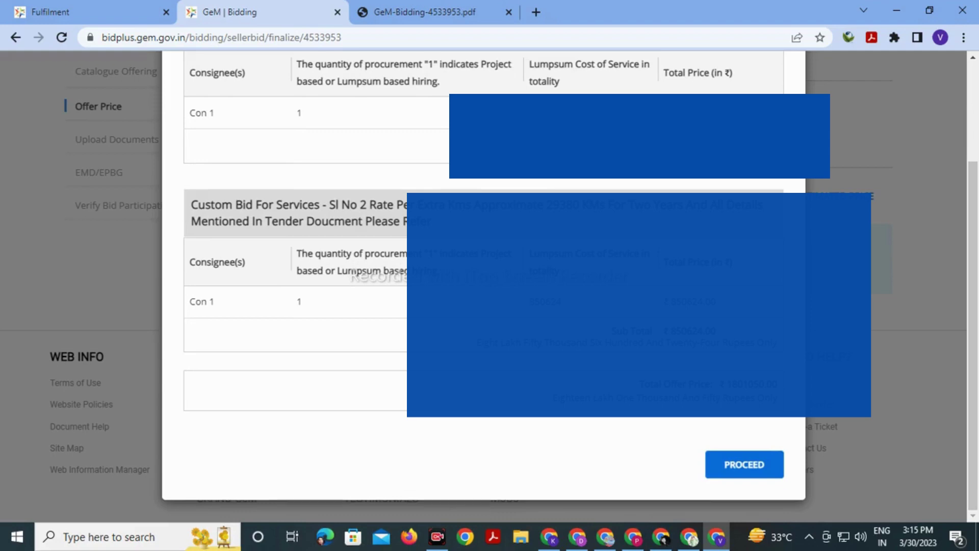
click(745, 464)
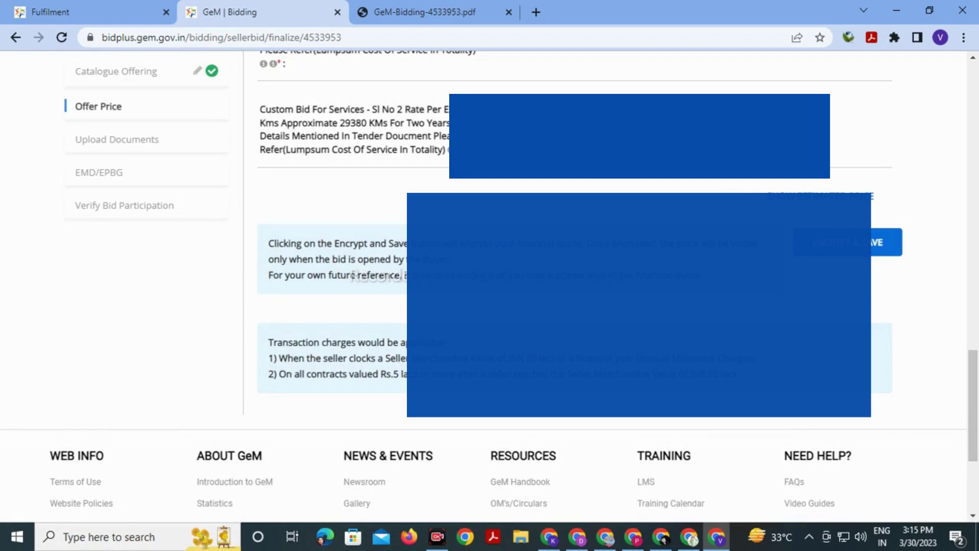
scroll(354, 274, up, 2)
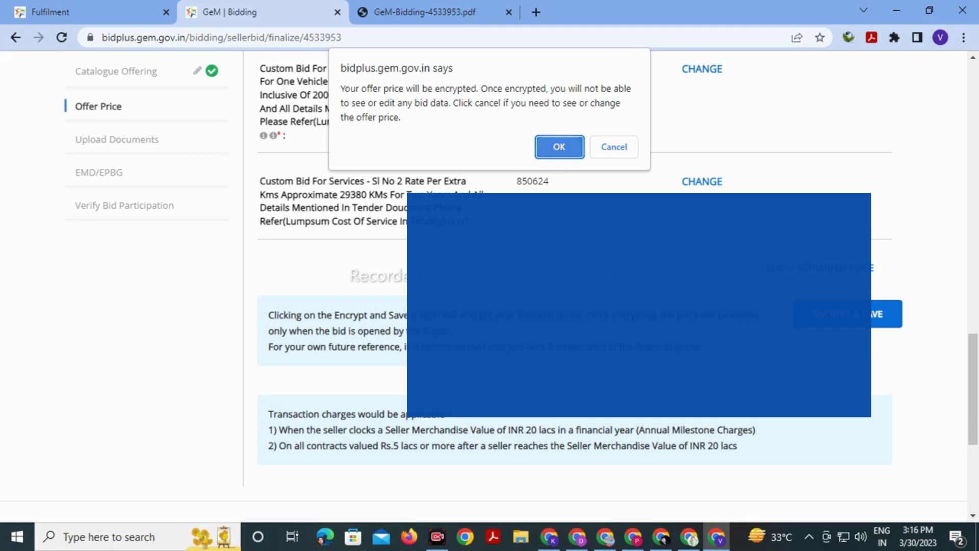
key(Return)
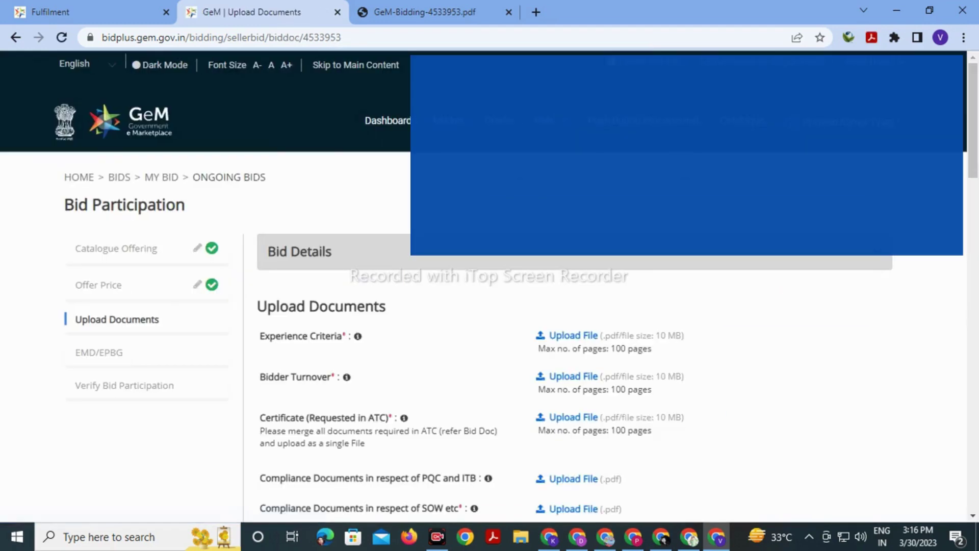
Review the list of documents required for upload, from Experience Criteria through the compliance documents to the MII preference declaration
scroll(490, 286, down, 10)
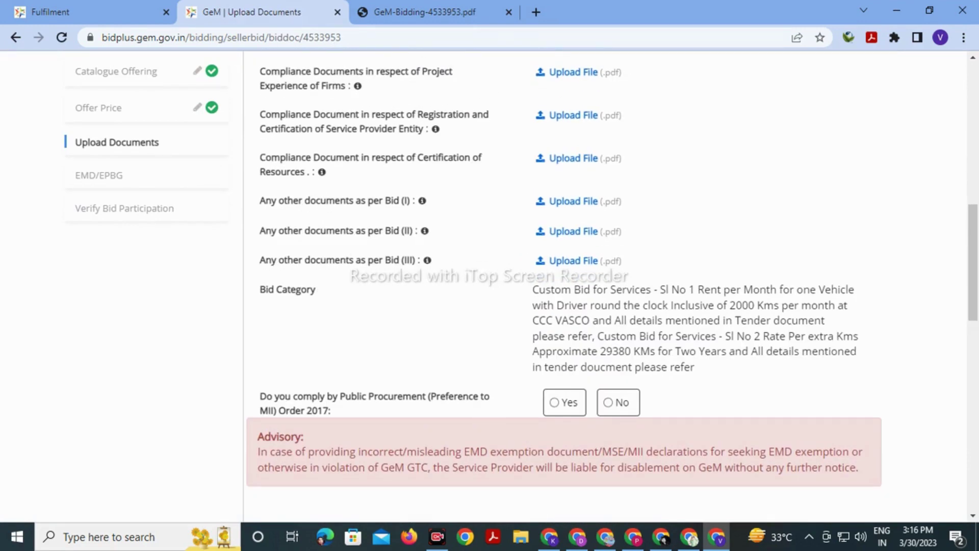
scroll(612, 286, up, 2)
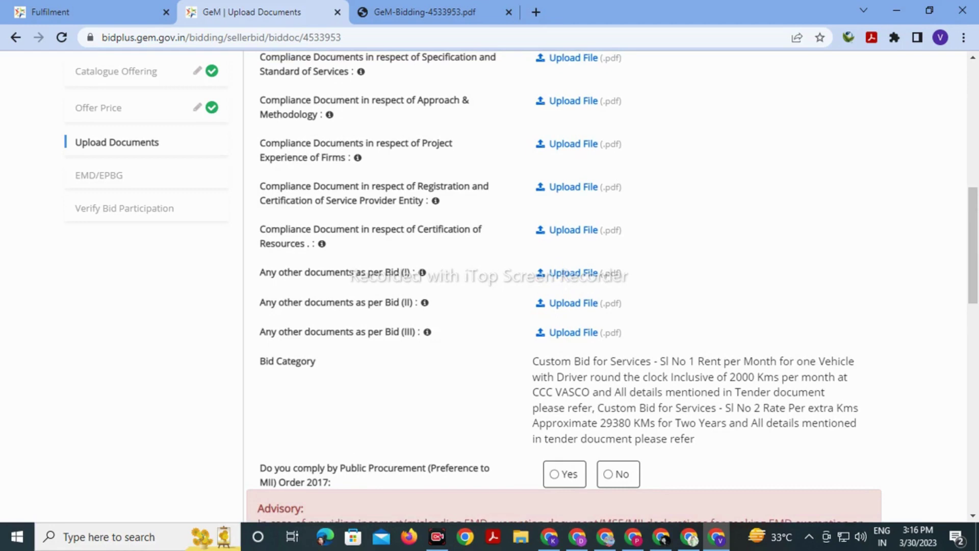
scroll(612, 286, up, 4)
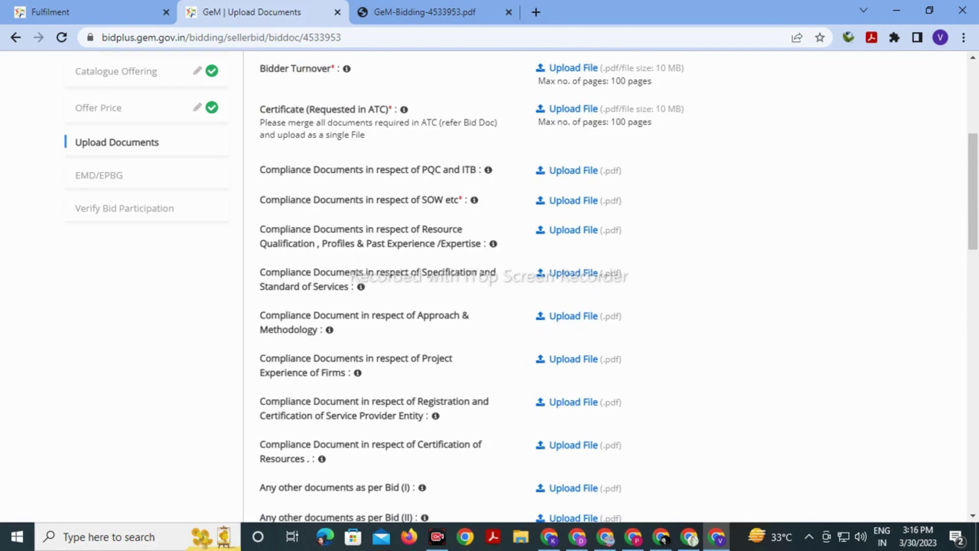
scroll(612, 286, up, 4)
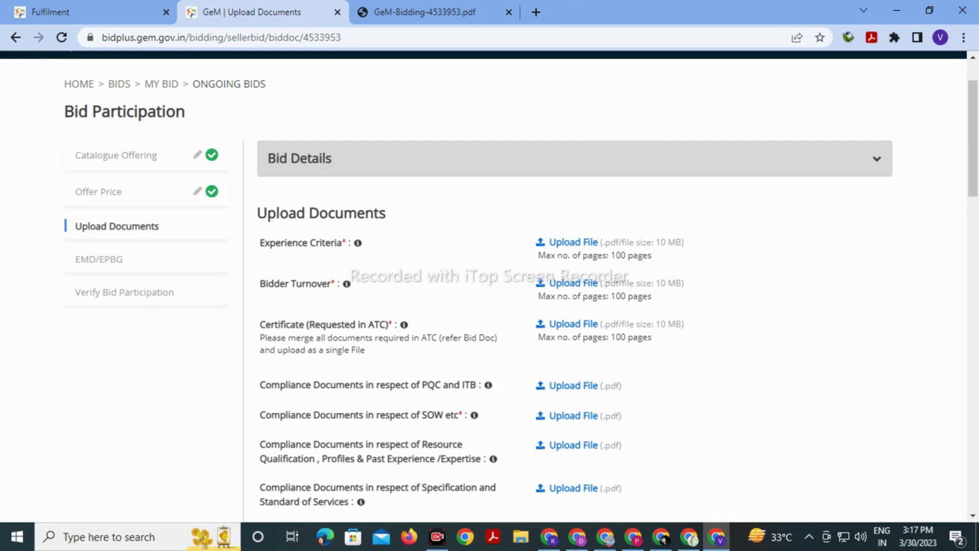
scroll(574, 286, down, 7)
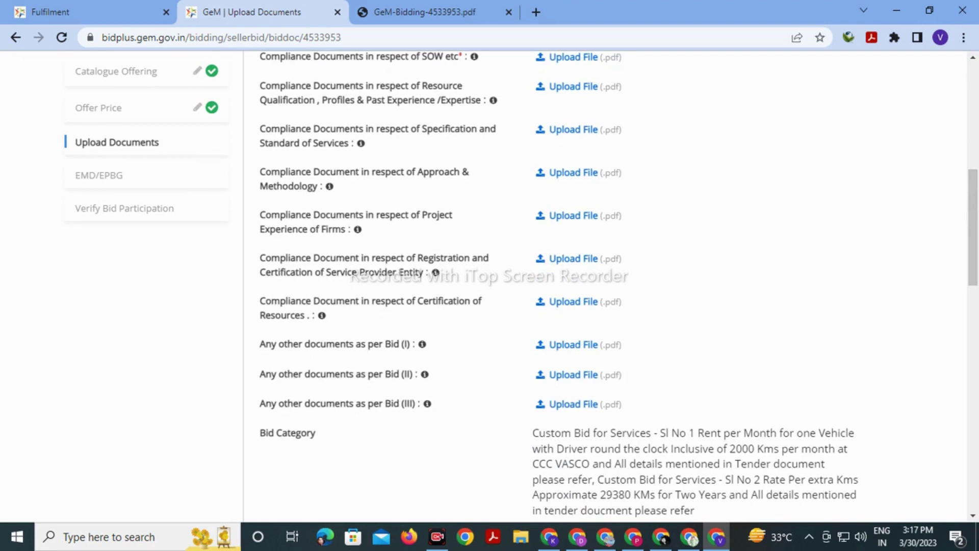
scroll(575, 286, up, 7)
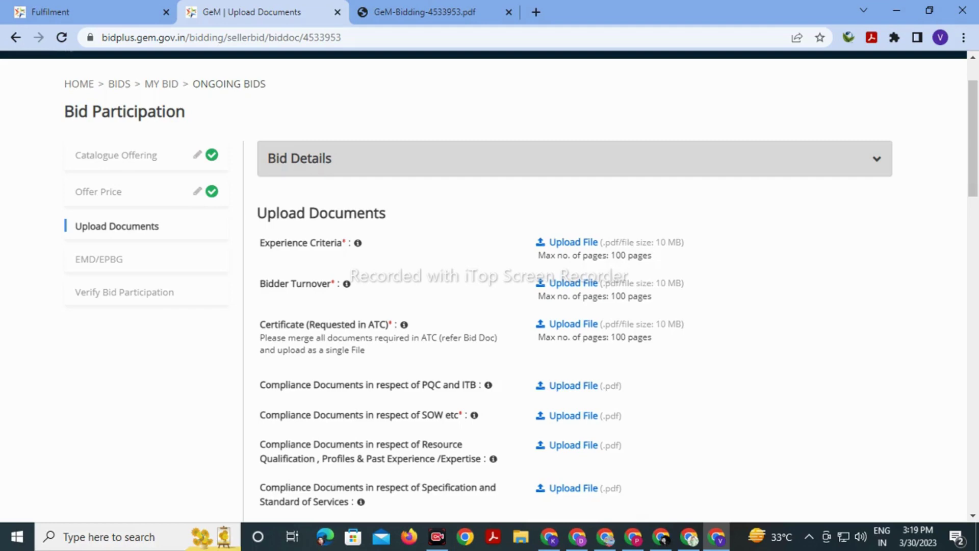
scroll(521, 289, down, 1)
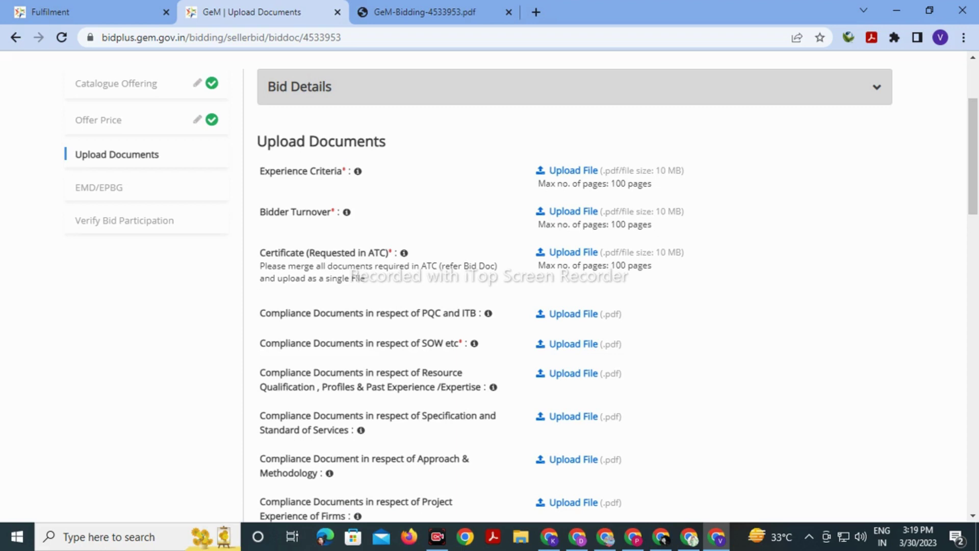
Look through the bid document for the buyer-added ATC clauses and the PDFs linked under Additional Qualification/Data Required
key(ctrl+Tab)
scroll(591, 306, up, 10)
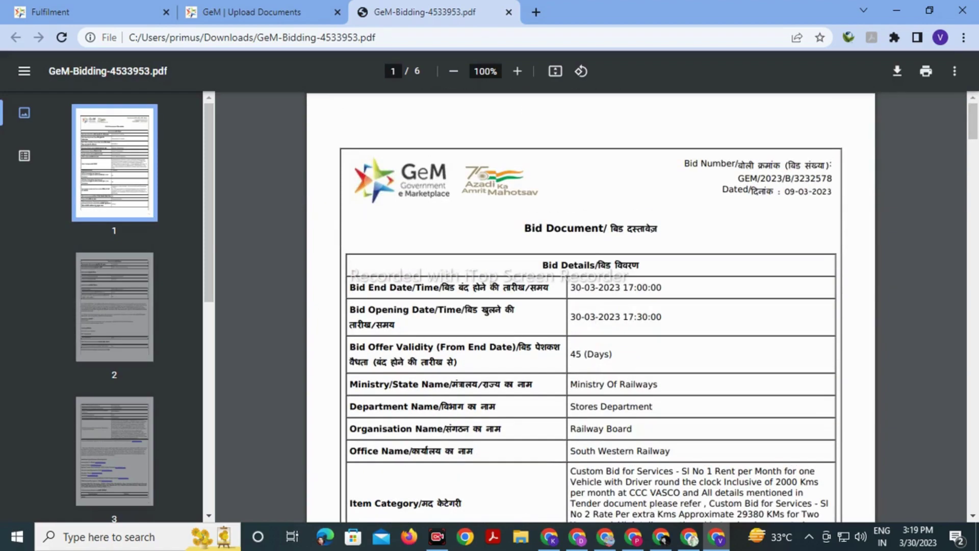
scroll(591, 306, down, 20)
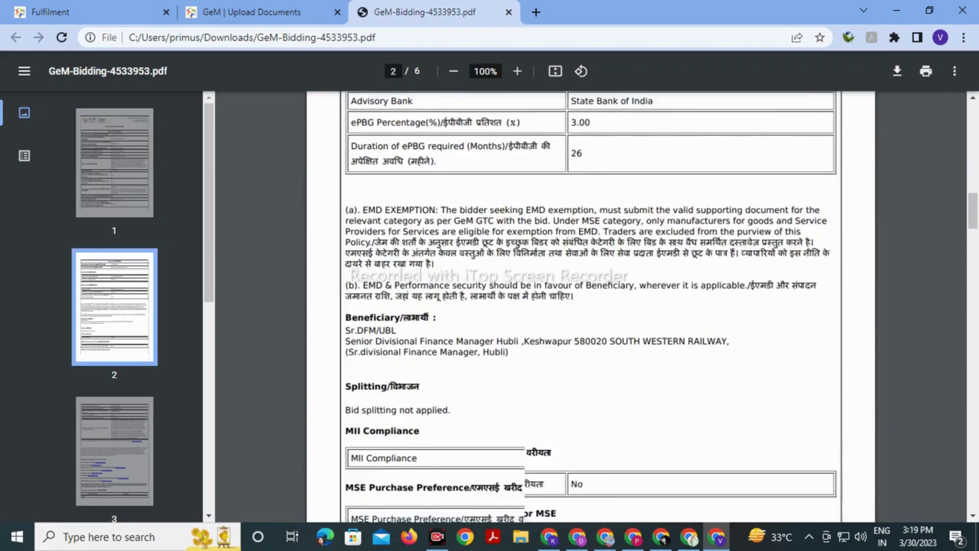
scroll(591, 306, down, 20)
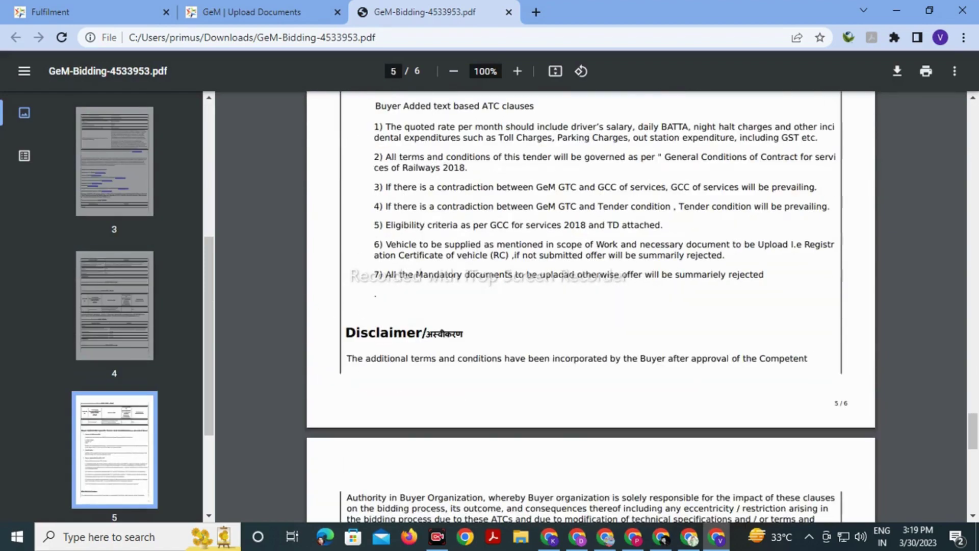
scroll(590, 306, up, 15)
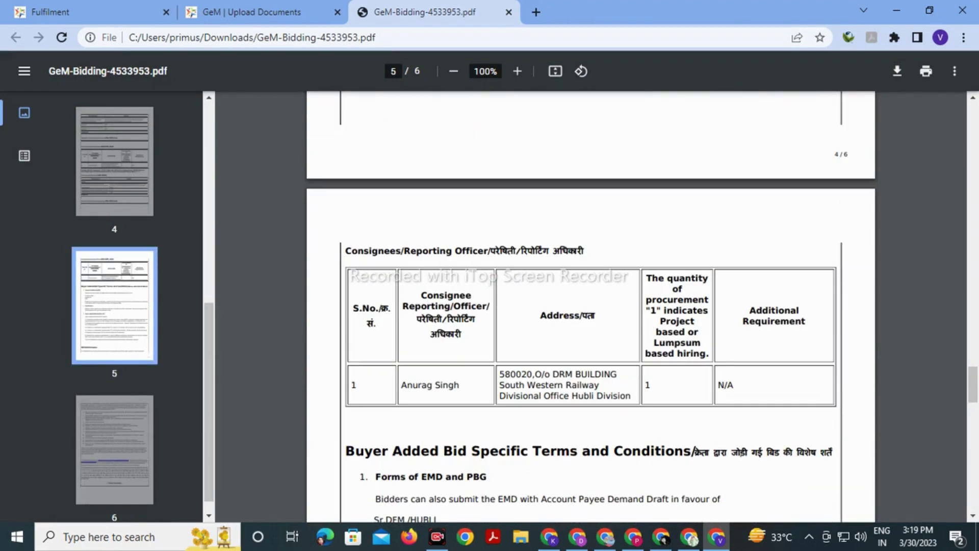
scroll(590, 306, up, 15)
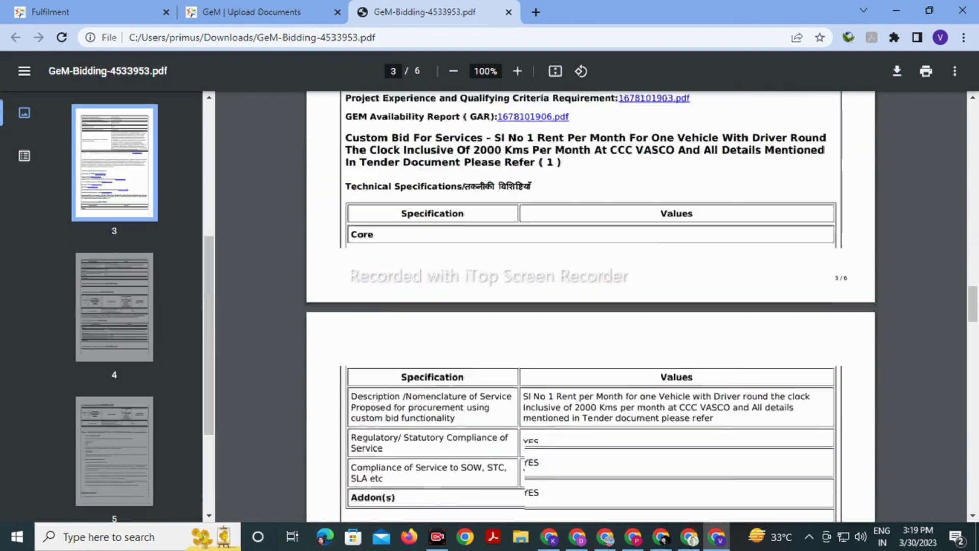
scroll(591, 306, up, 5)
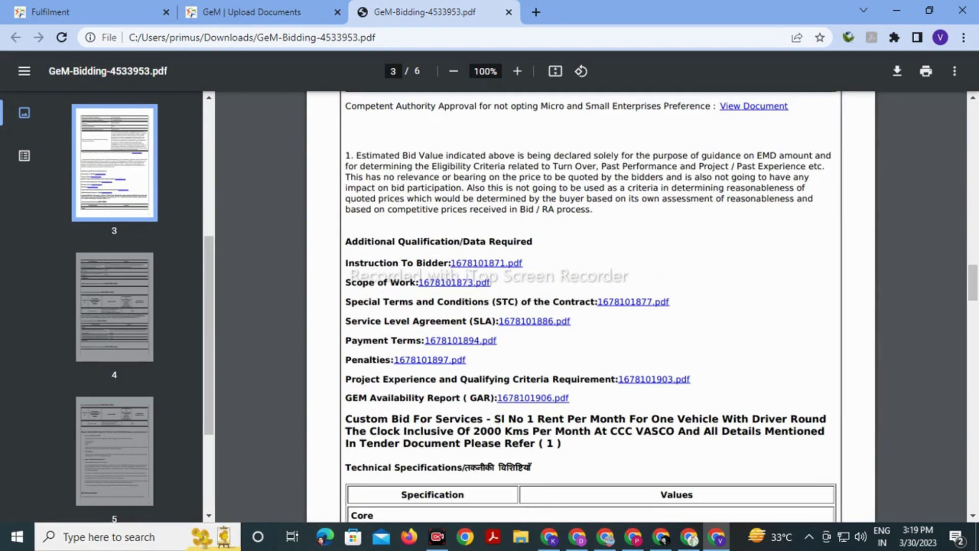
scroll(591, 306, up, 1)
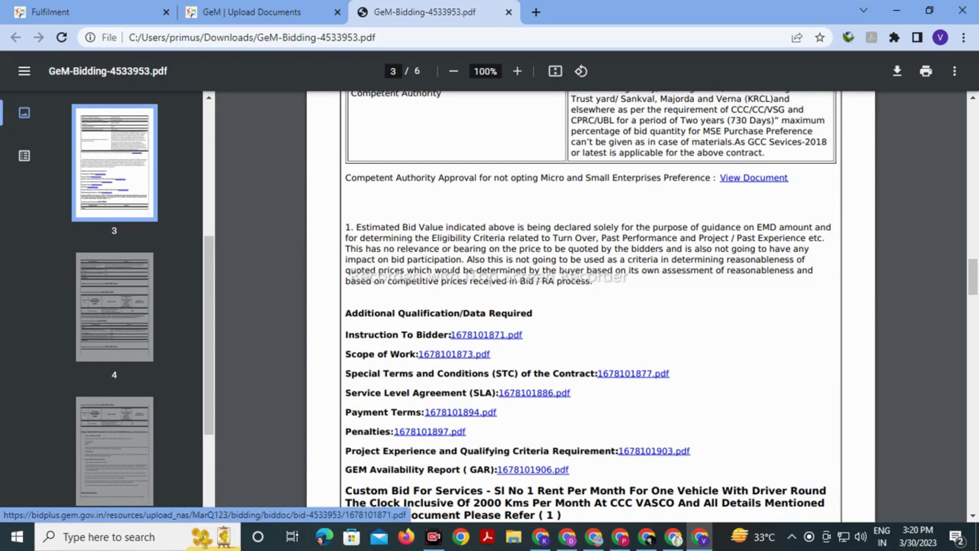
Open the Instruction To Bidder PDF and read through the EMD, partnership firm eligibility and bid evaluation clauses
click(486, 334)
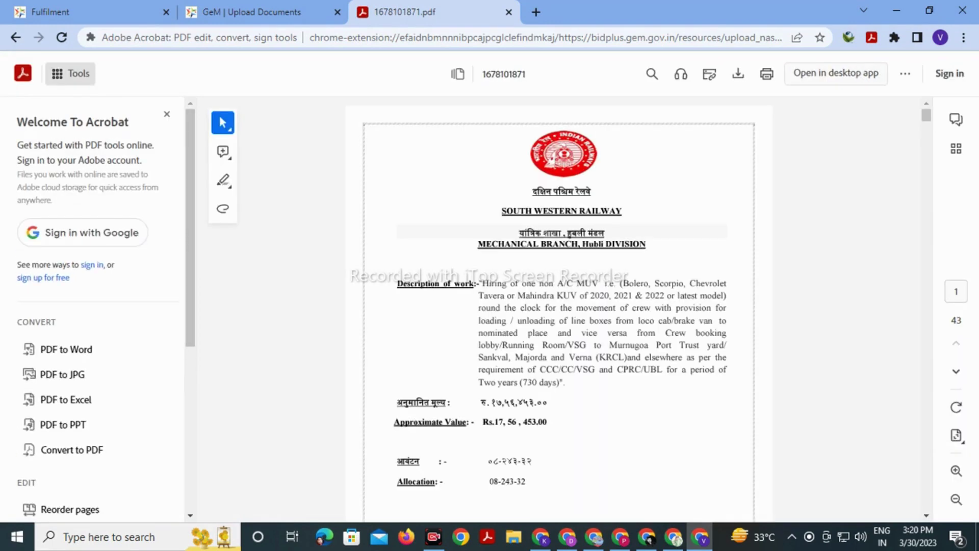
scroll(558, 306, down, 4)
scroll(559, 306, down, 8)
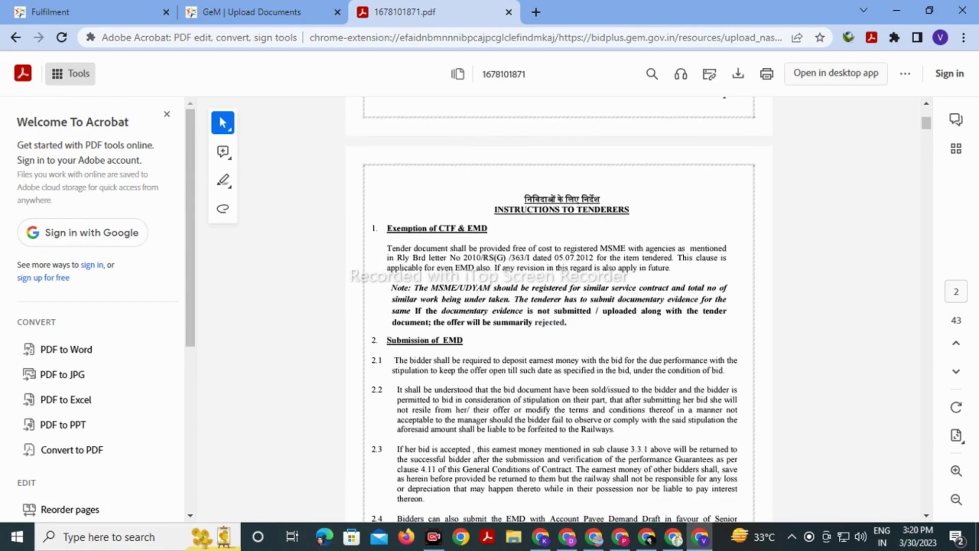
scroll(558, 306, up, 2)
scroll(558, 306, down, 15)
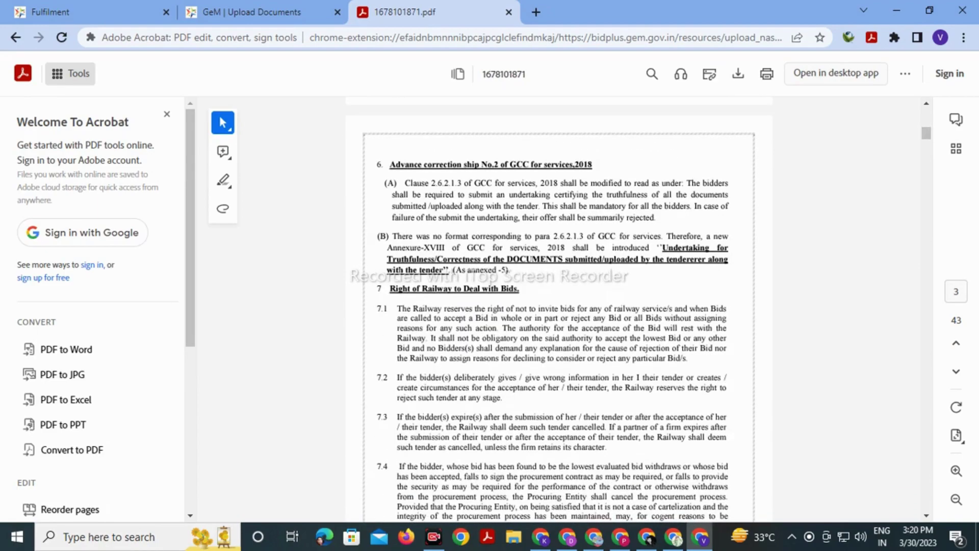
scroll(558, 306, down, 20)
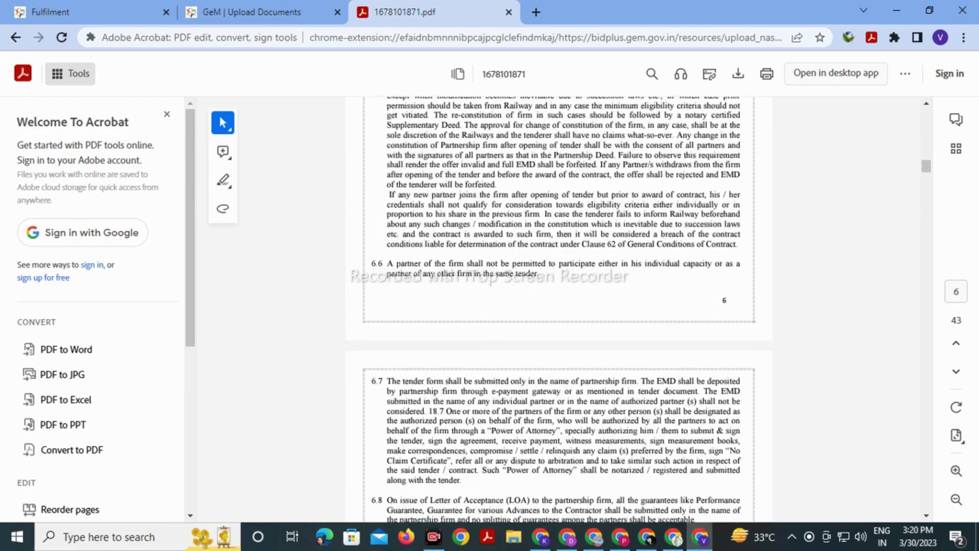
scroll(559, 306, down, 12)
scroll(559, 306, up, 7)
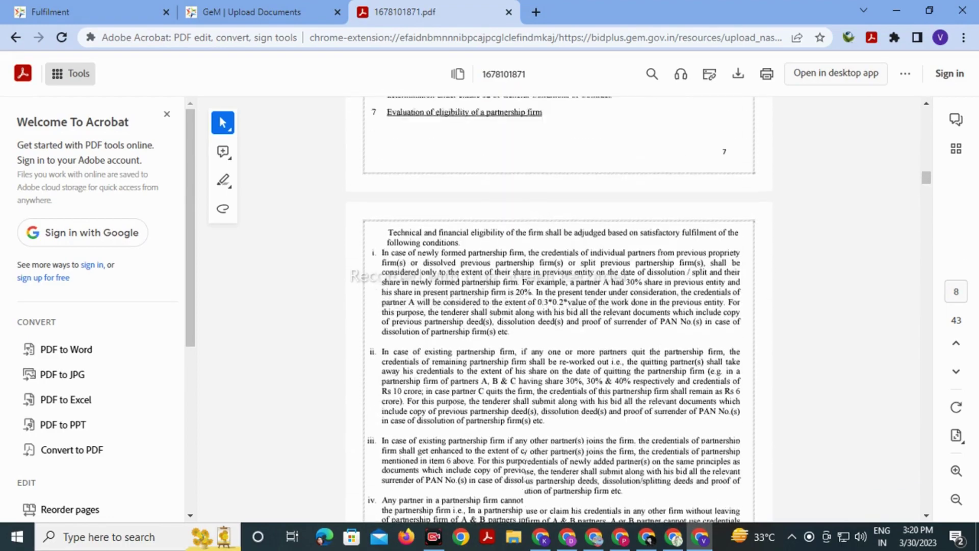
scroll(558, 306, up, 3)
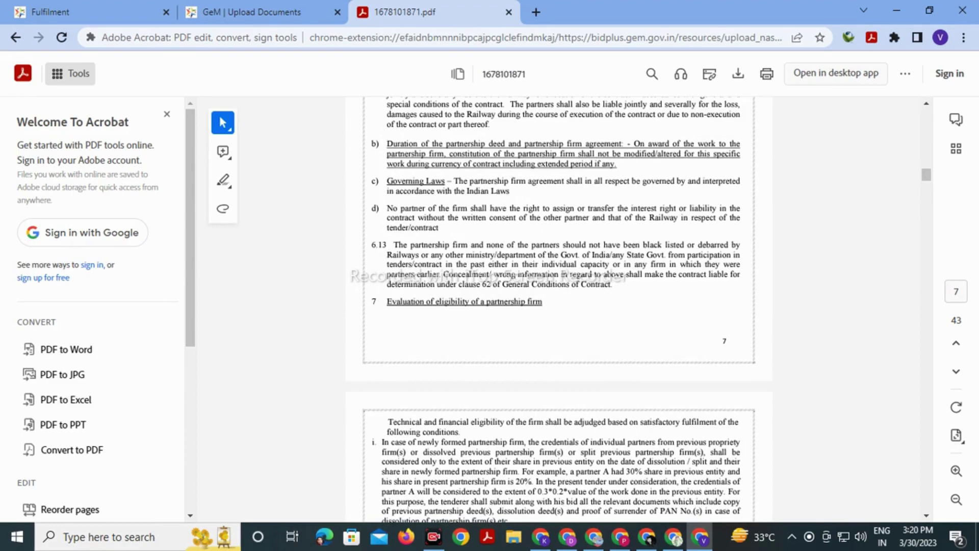
scroll(558, 306, down, 18)
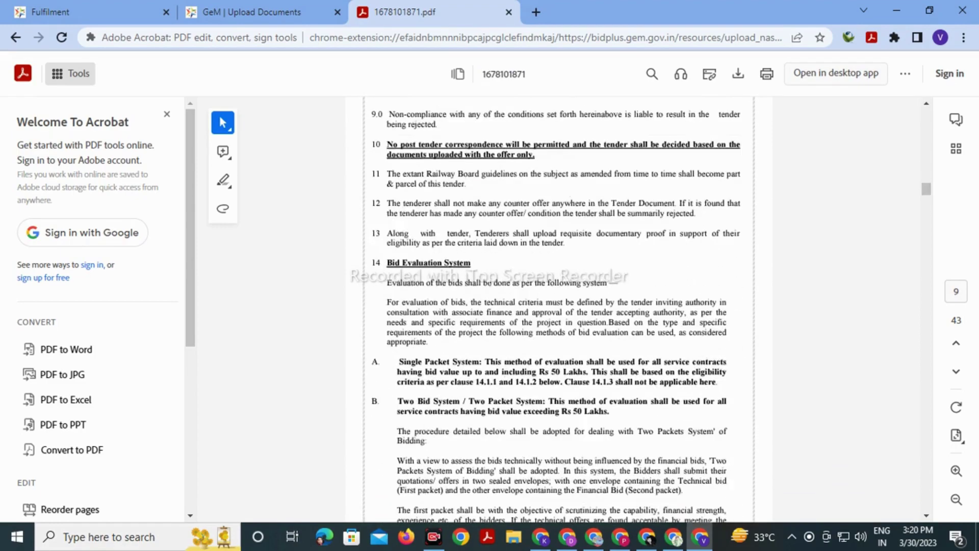